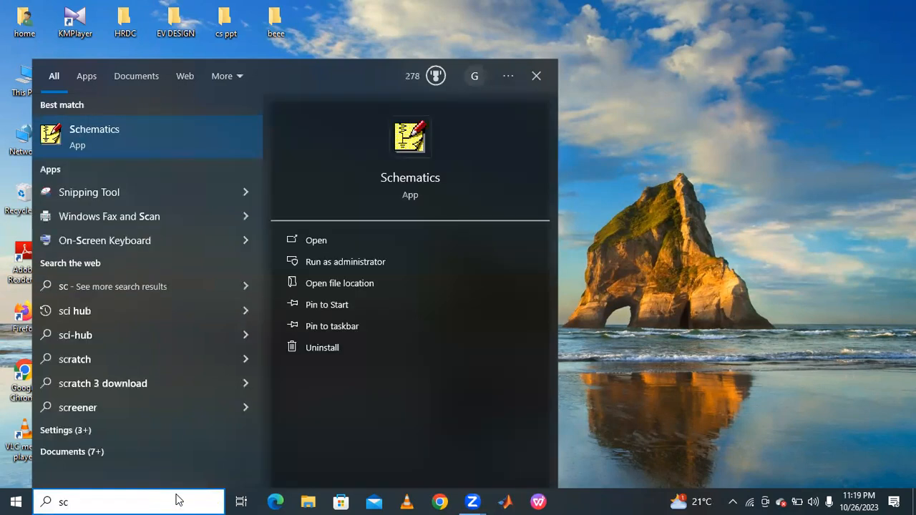
# Step: Find and open the PSpice Schematics program, with its window filling the screen
pyautogui.write('e')
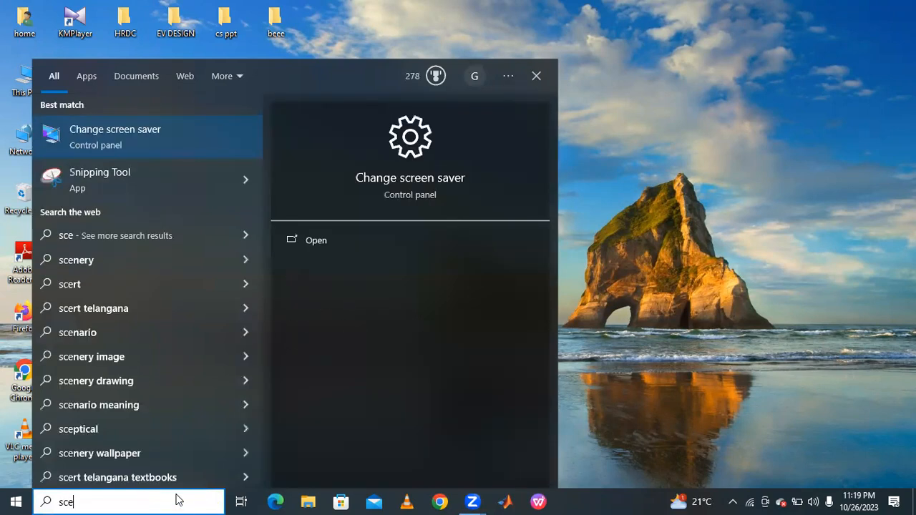
pyautogui.press('BackSpace')
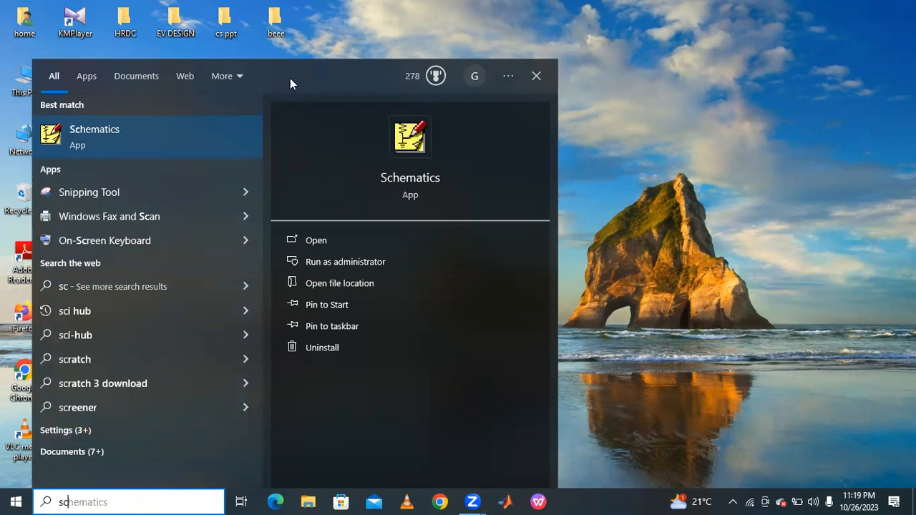
pyautogui.click(162, 135)
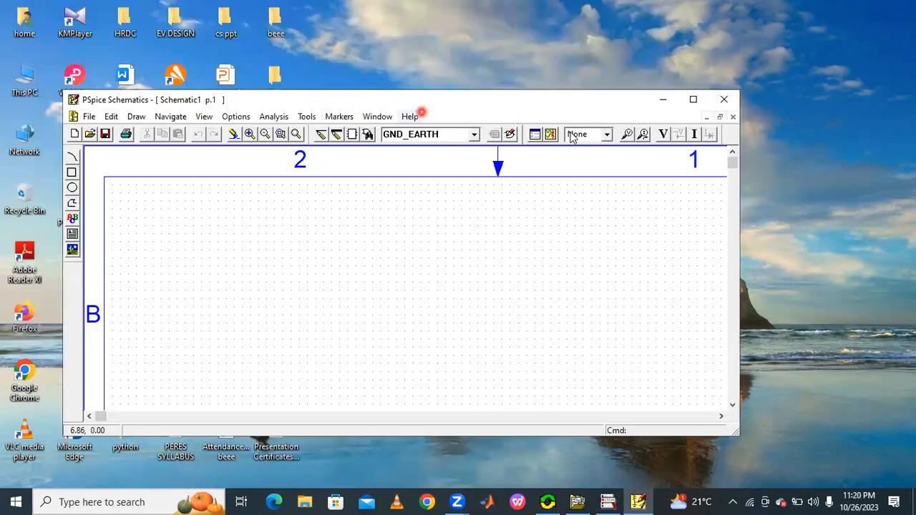
pyautogui.click(693, 99)
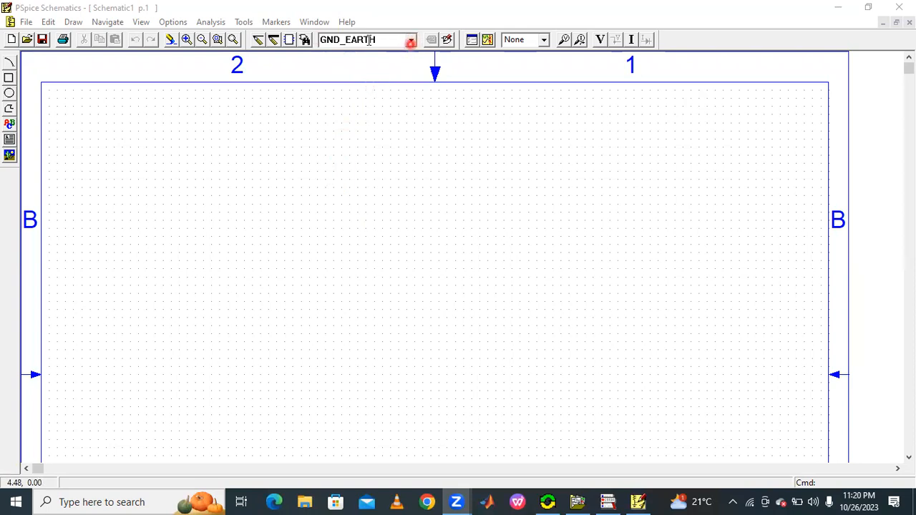
# Step: Place a D1N4002 diode in the middle of the sheet, rotated to stand vertically with its cathode pointing down
pyautogui.click(304, 41)
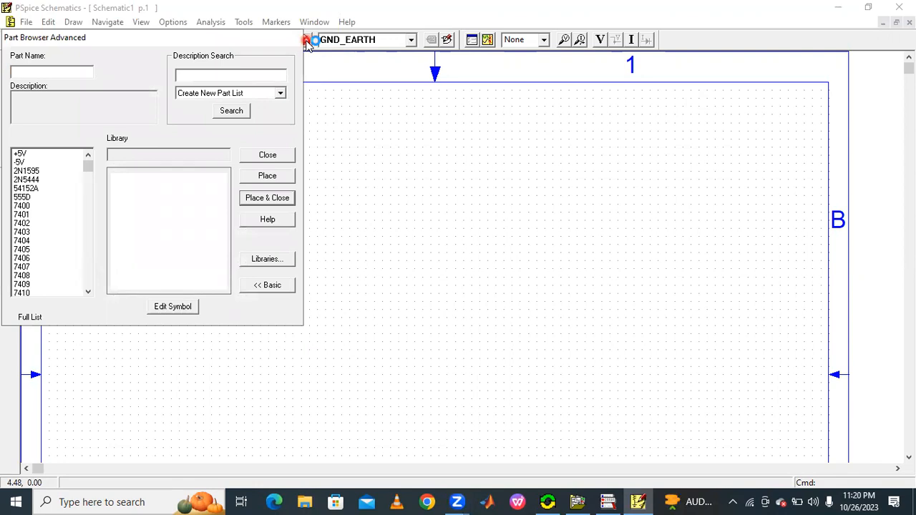
pyautogui.write('d1n')
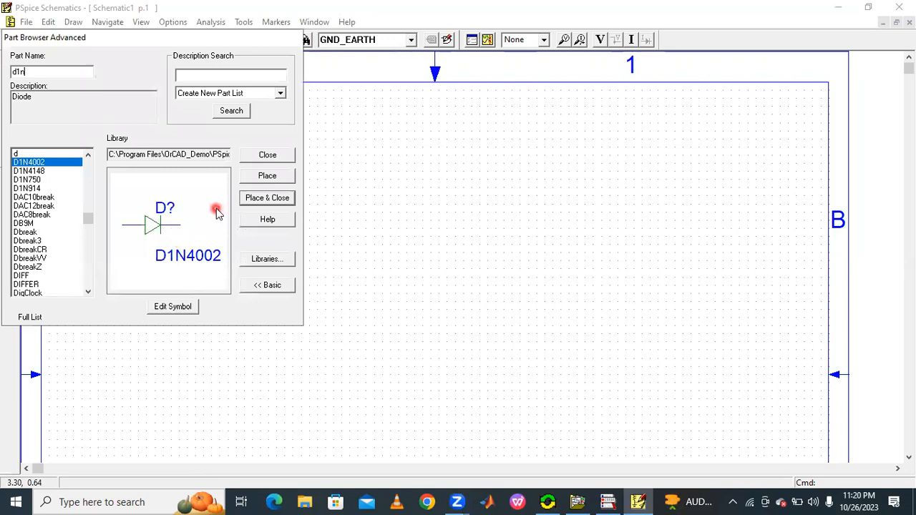
pyautogui.click(266, 177)
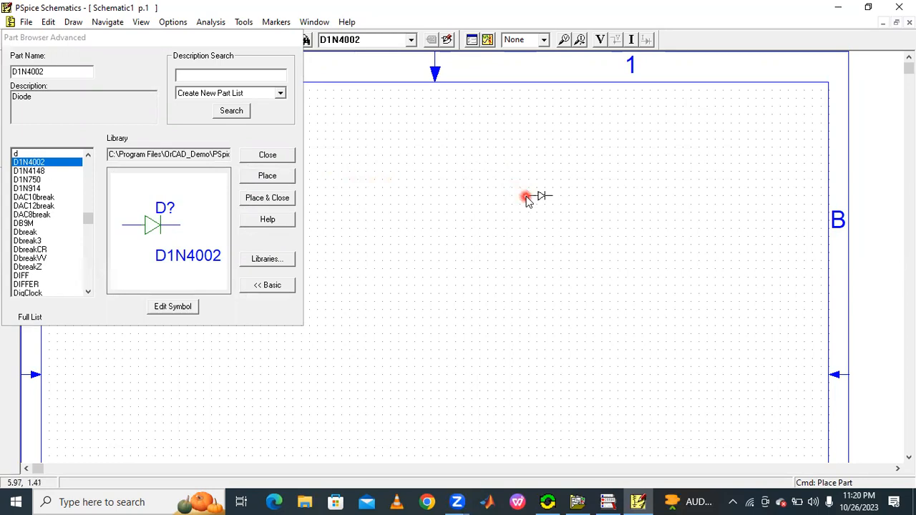
pyautogui.click(280, 157)
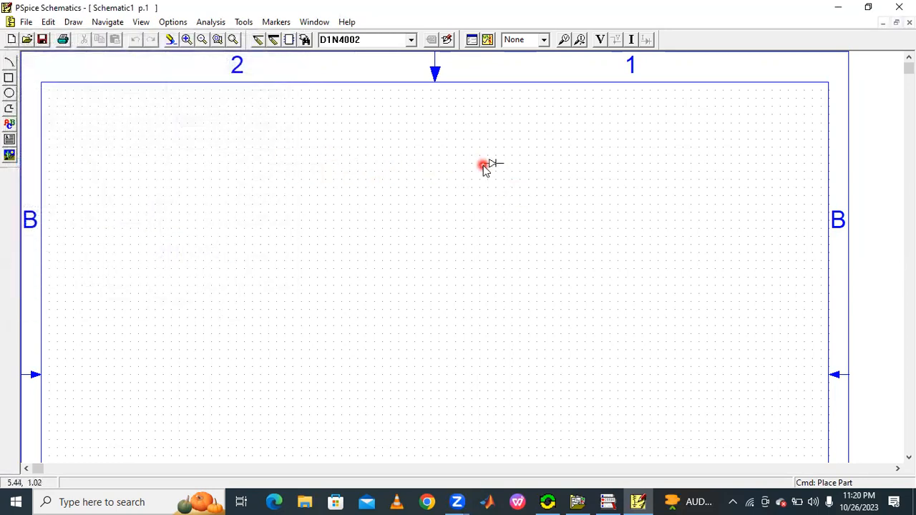
pyautogui.hotkey('ctrl', 'r')
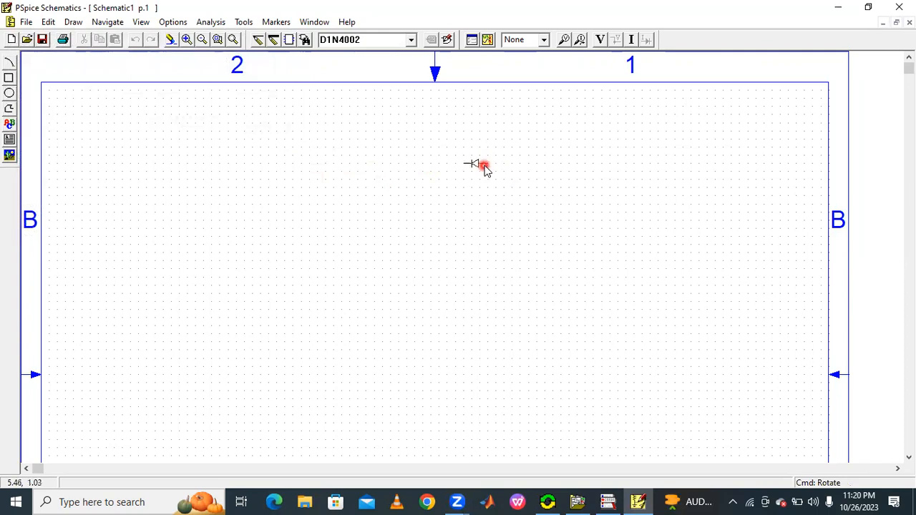
pyautogui.click(481, 234)
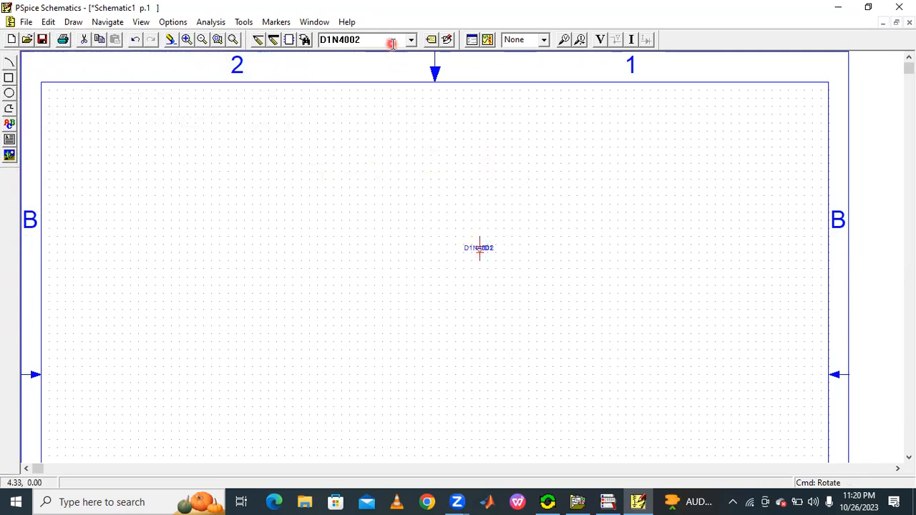
# Step: Place a VDC voltage source to the left of the diode, level with it
pyautogui.click(415, 40)
pyautogui.scroll(-1, 376, 92)
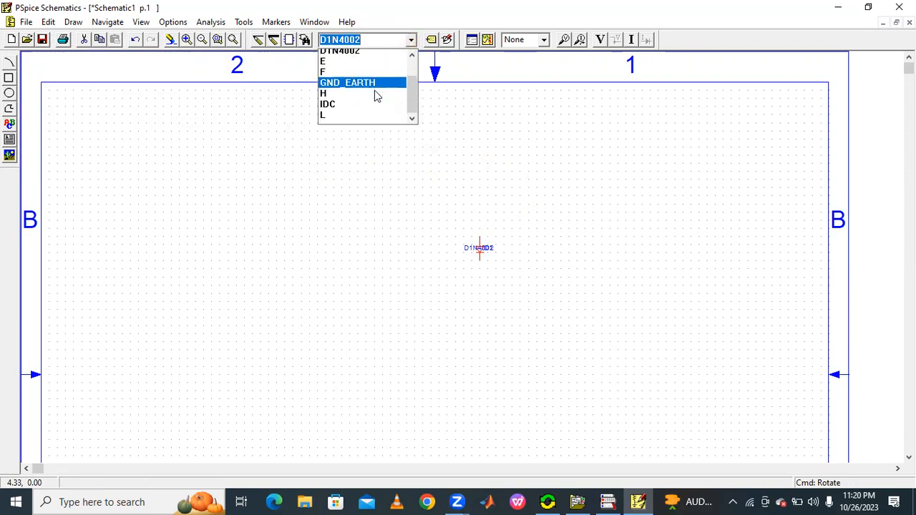
pyautogui.click(358, 120)
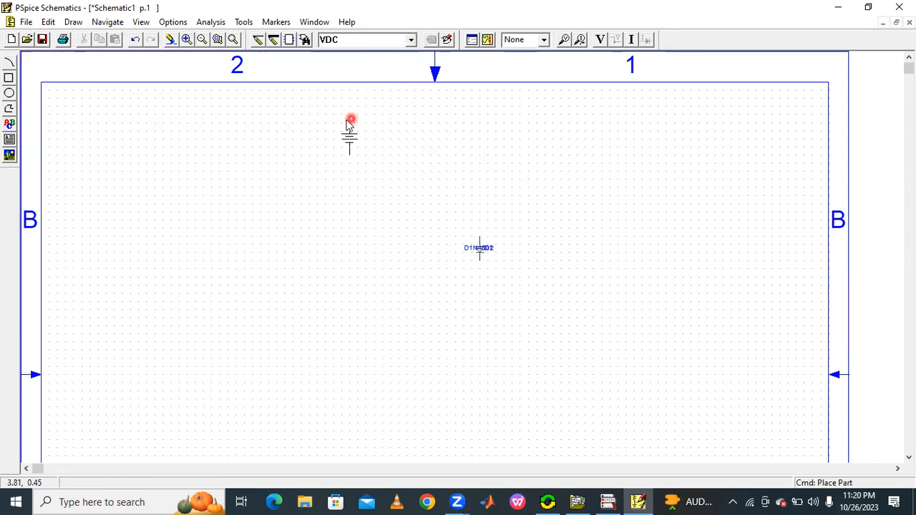
pyautogui.click(326, 241)
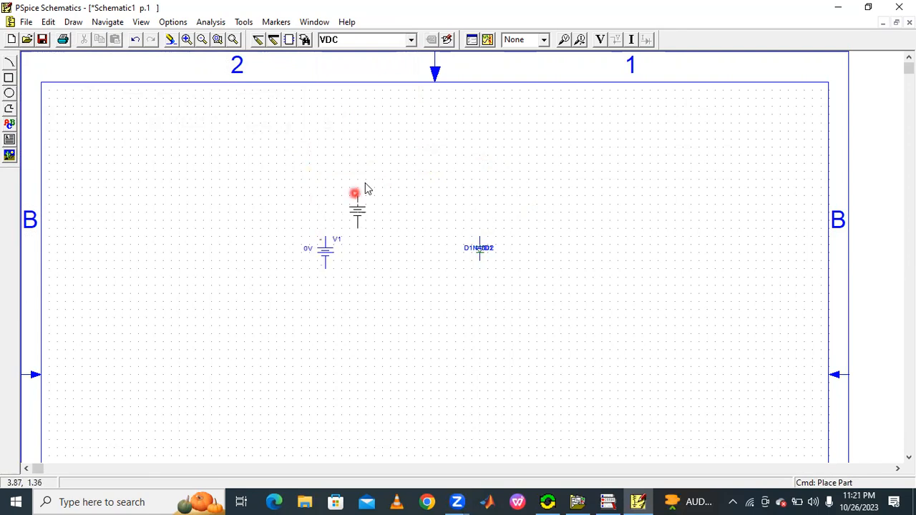
# Step: Place a horizontal resistor (part r) above and between the voltage source and the diode
pyautogui.click(411, 42)
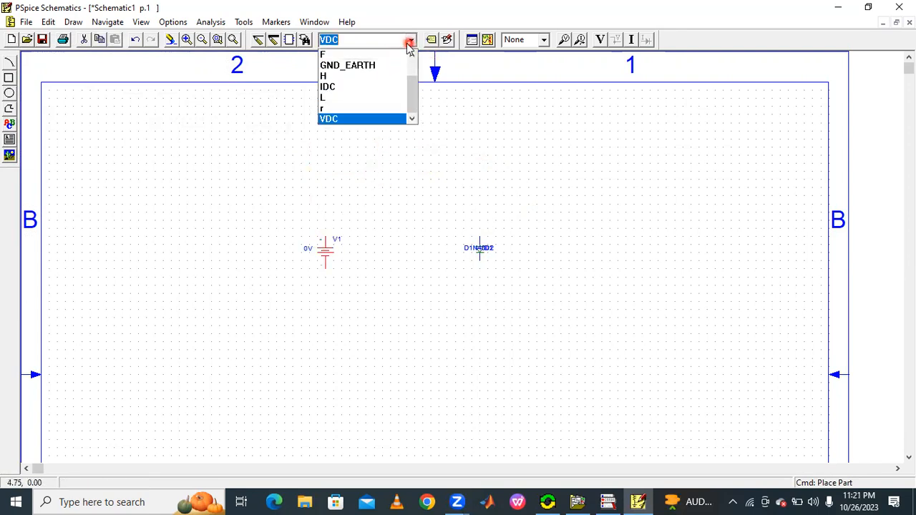
pyautogui.click(349, 108)
pyautogui.click(398, 204)
pyautogui.rightClick(477, 135)
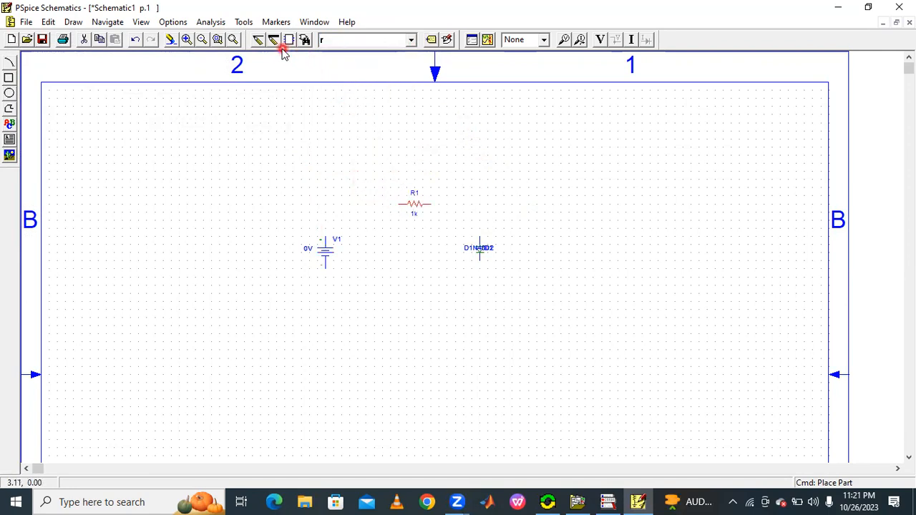
# Step: Place a GND_EARTH ground symbol below and between the voltage source and the diode
pyautogui.click(407, 44)
pyautogui.scroll(1, 382, 67)
pyautogui.click(365, 98)
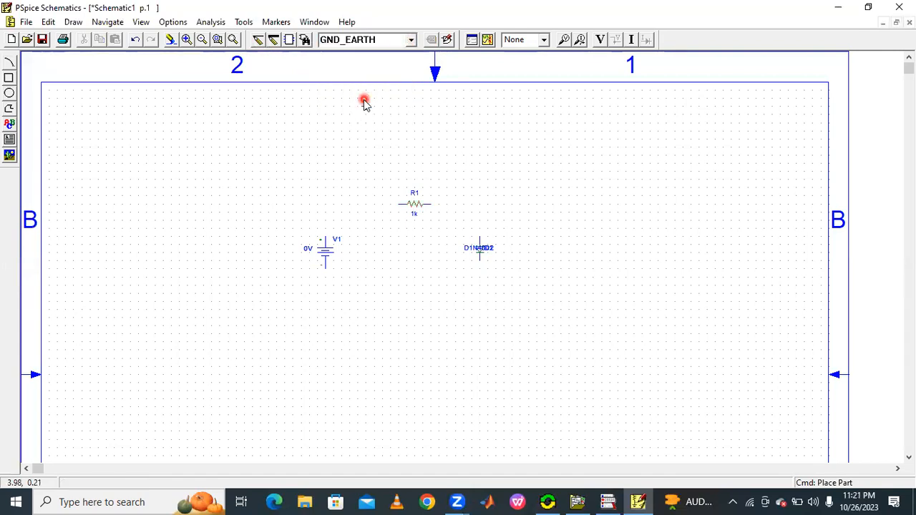
pyautogui.click(406, 293)
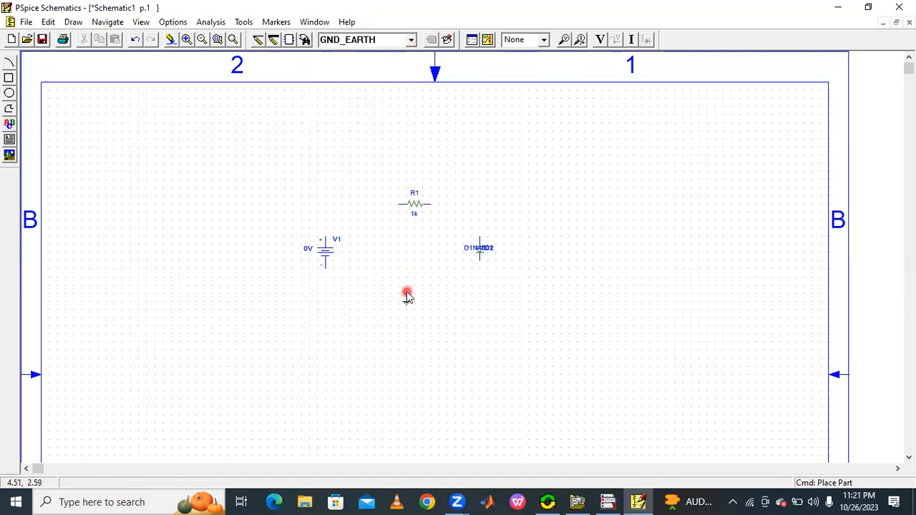
# Step: Move the D1N4002 label clear of the diode symbol and shift resistor R1 slightly down and to the left
pyautogui.click(233, 39)
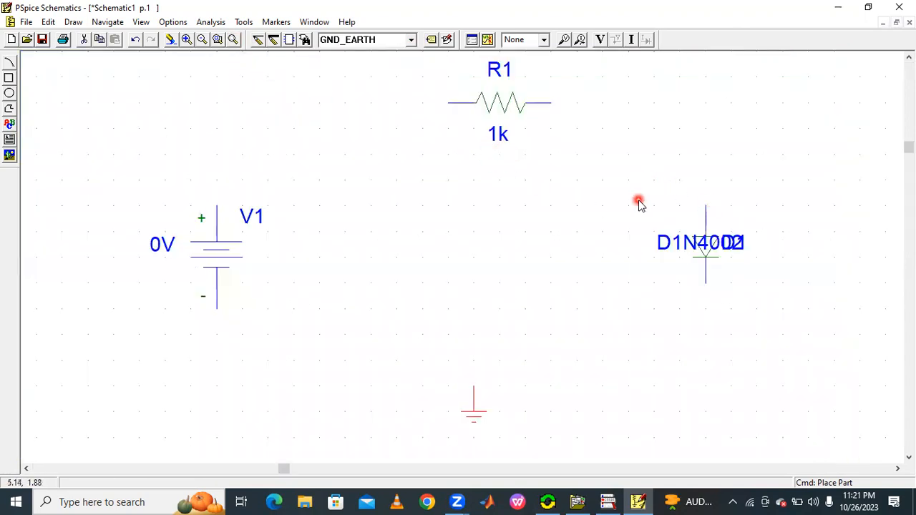
pyautogui.moveTo(686, 244); pyautogui.dragTo(643, 267)
pyautogui.click(663, 163)
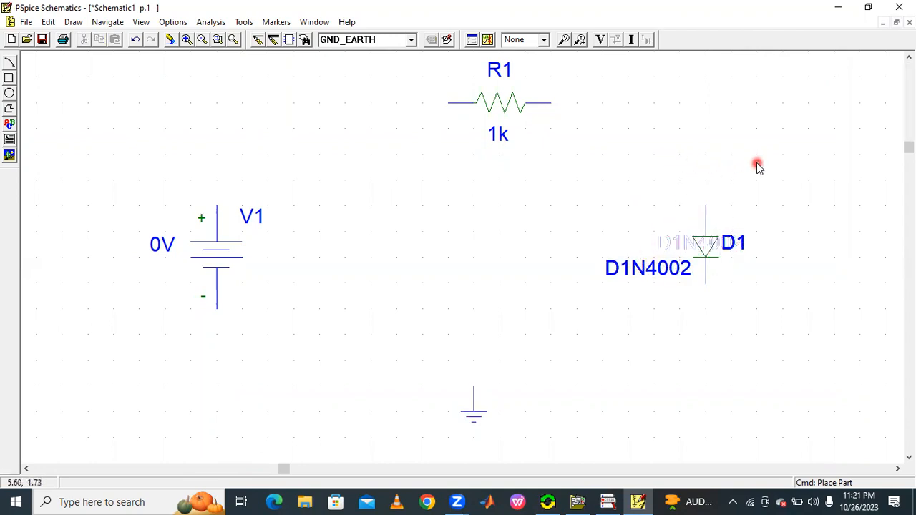
pyautogui.click(233, 40)
pyautogui.click(778, 180)
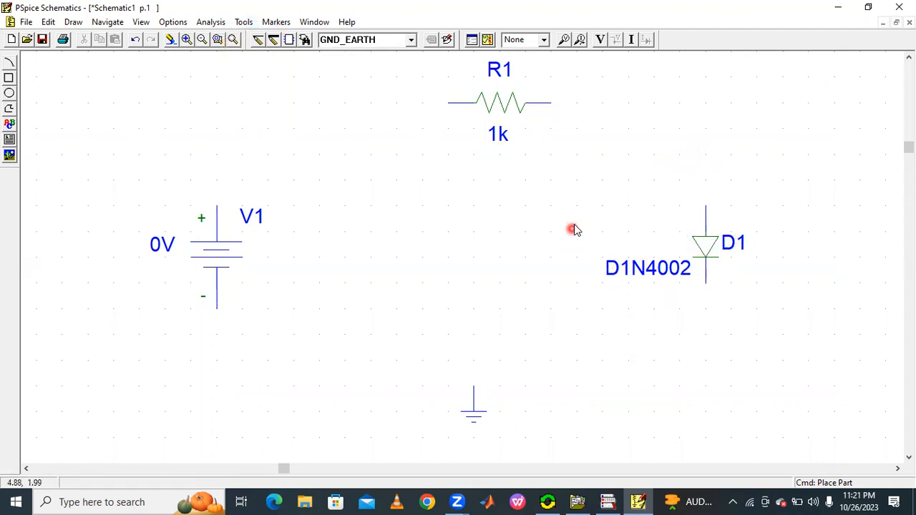
pyautogui.click(534, 119)
pyautogui.moveTo(511, 114); pyautogui.dragTo(458, 130)
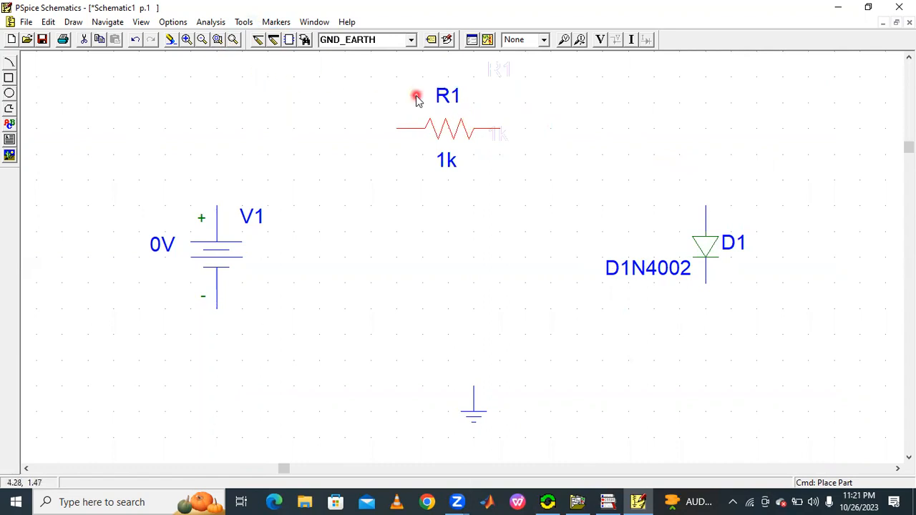
# Step: Wire the positive terminal of source V1 up and across to the left end of resistor R1
pyautogui.click(259, 40)
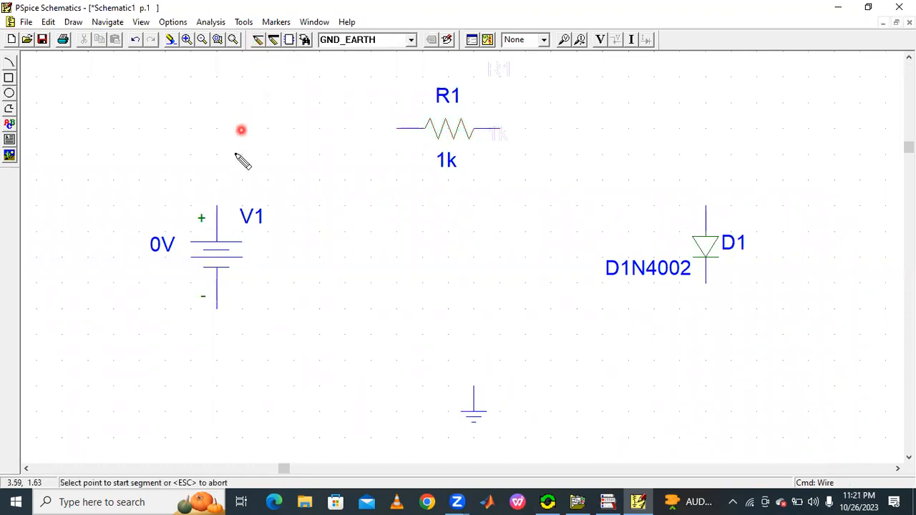
pyautogui.click(218, 204)
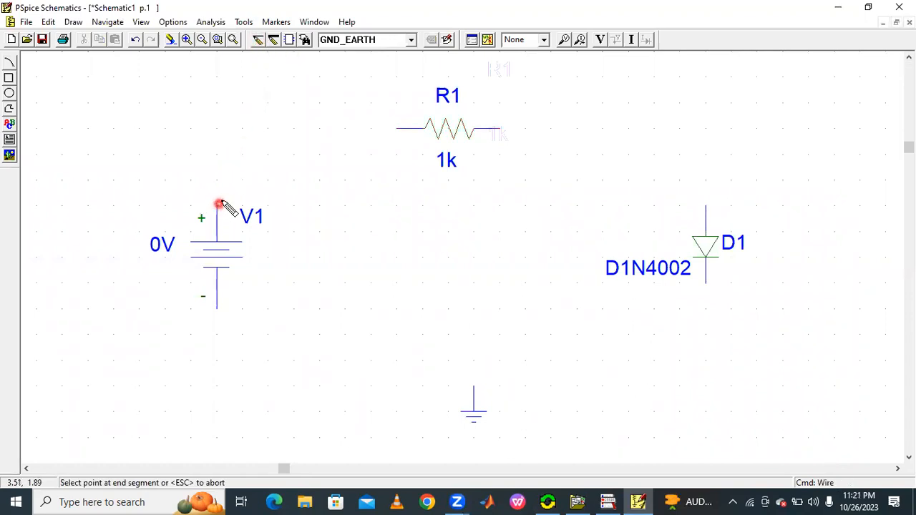
pyautogui.click(217, 131)
pyautogui.click(397, 129)
pyautogui.rightClick(520, 132)
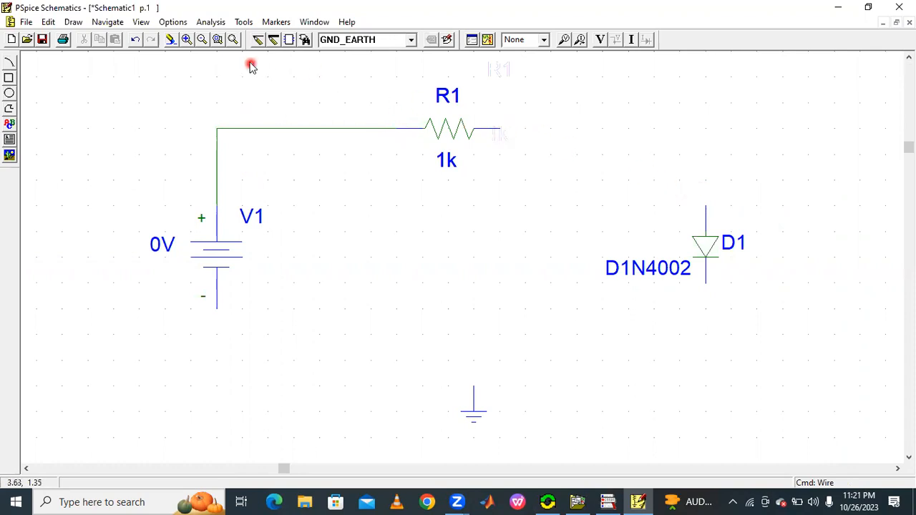
# Step: Wire the right end of resistor R1 to the anode of diode D1
pyautogui.click(256, 41)
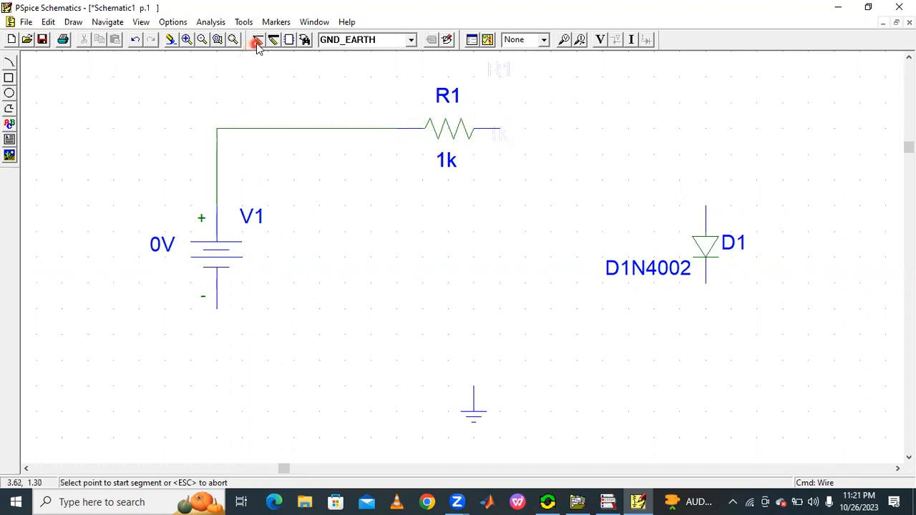
pyautogui.click(503, 128)
pyautogui.click(707, 205)
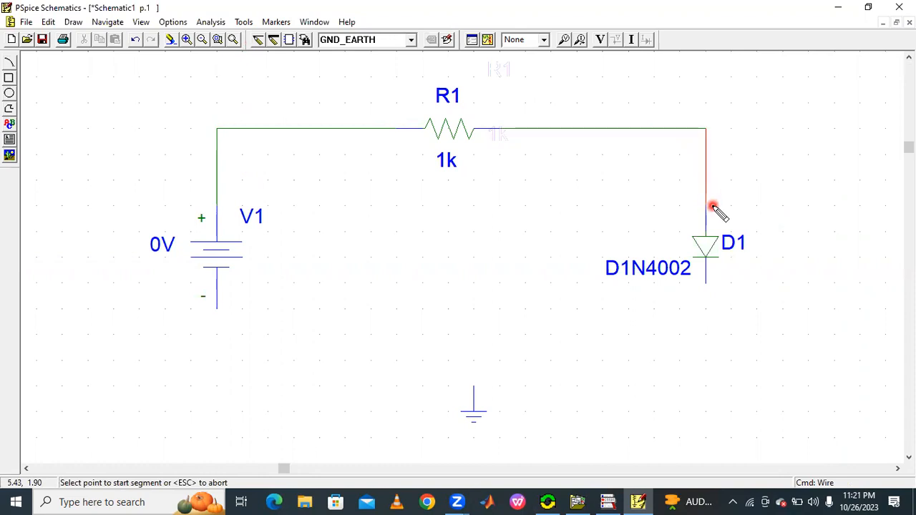
# Step: Wire the cathode of diode D1 through the ground node to the negative terminal of source V1
pyautogui.click(706, 283)
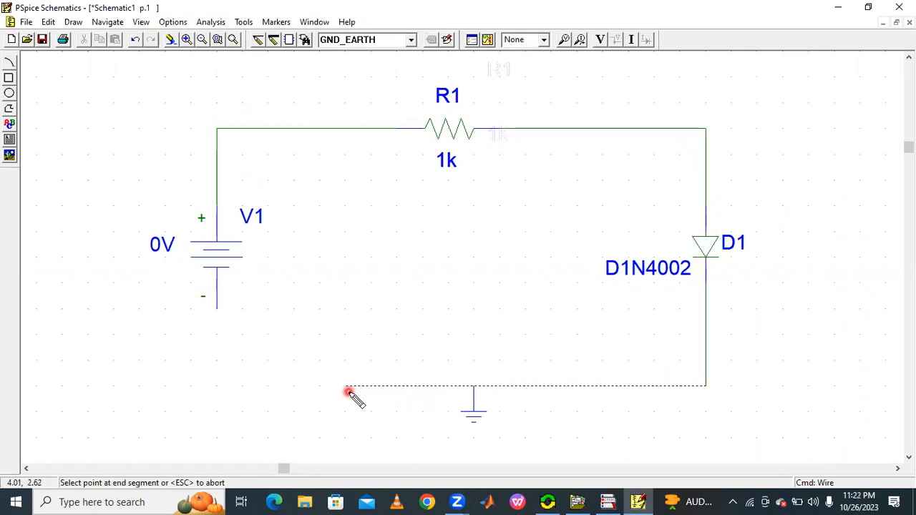
pyautogui.click(215, 309)
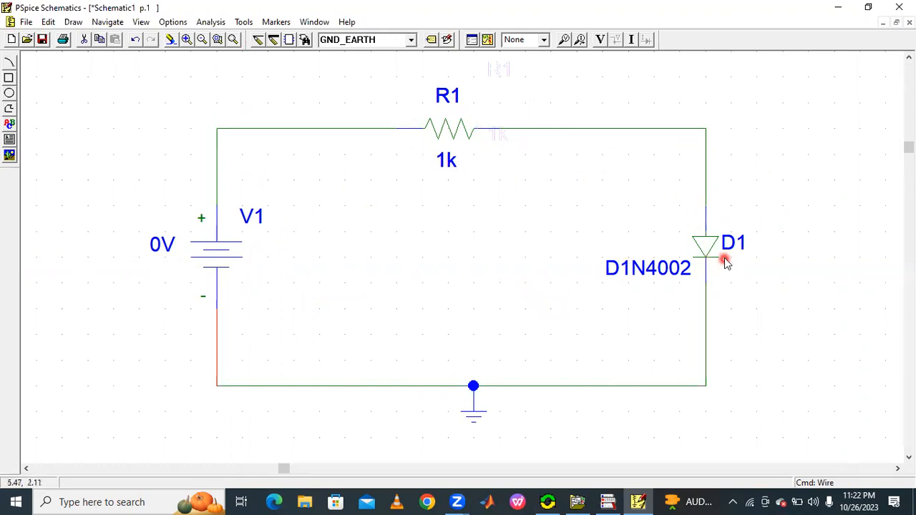
pyautogui.click(394, 253)
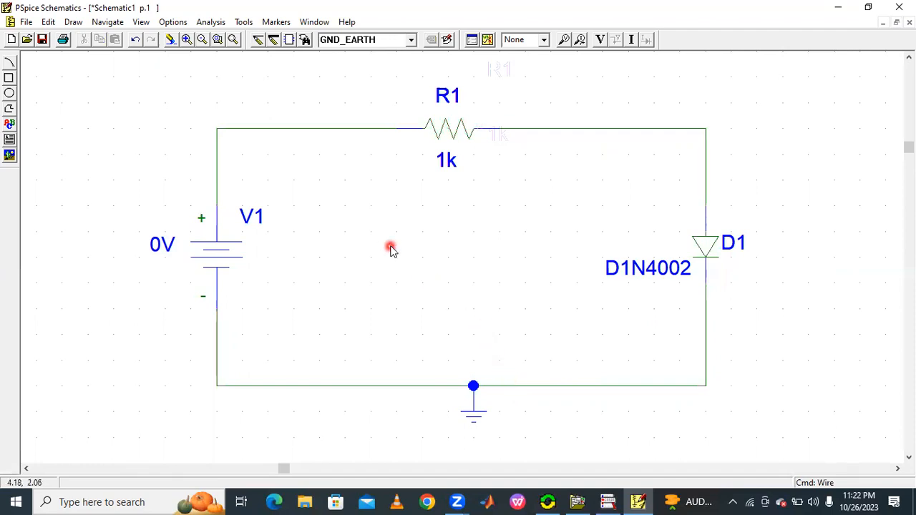
# Step: Set the DC attribute of voltage source V1 to 5V and save the attribute
pyautogui.click(231, 40)
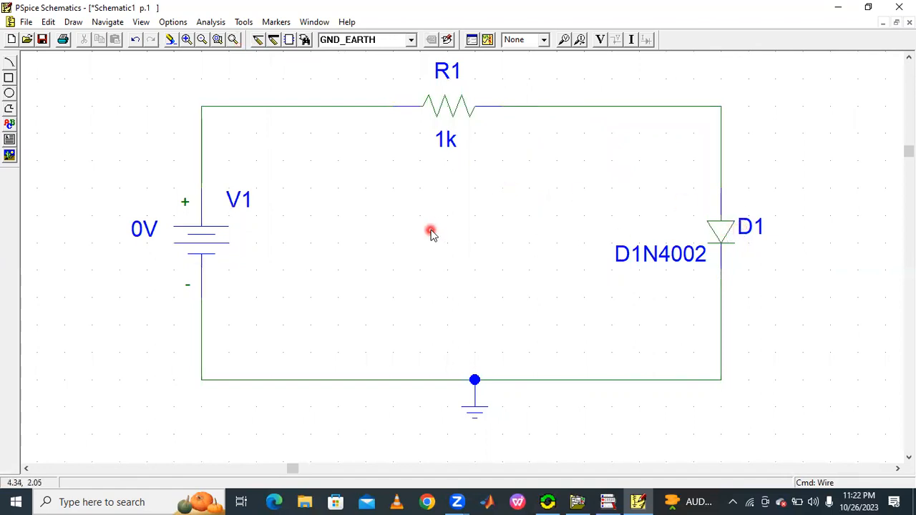
pyautogui.doubleClick(204, 244)
pyautogui.click(340, 232)
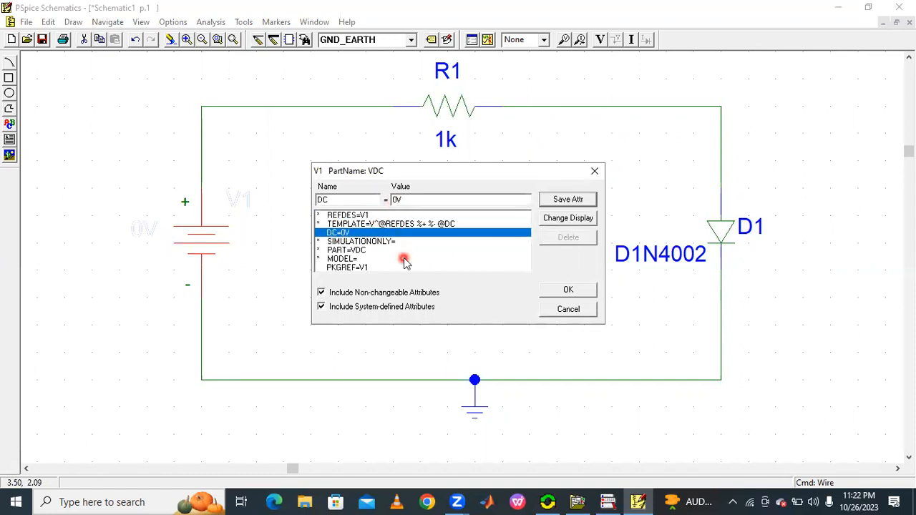
pyautogui.press('BackSpace')
pyautogui.write('5')
pyautogui.click(560, 198)
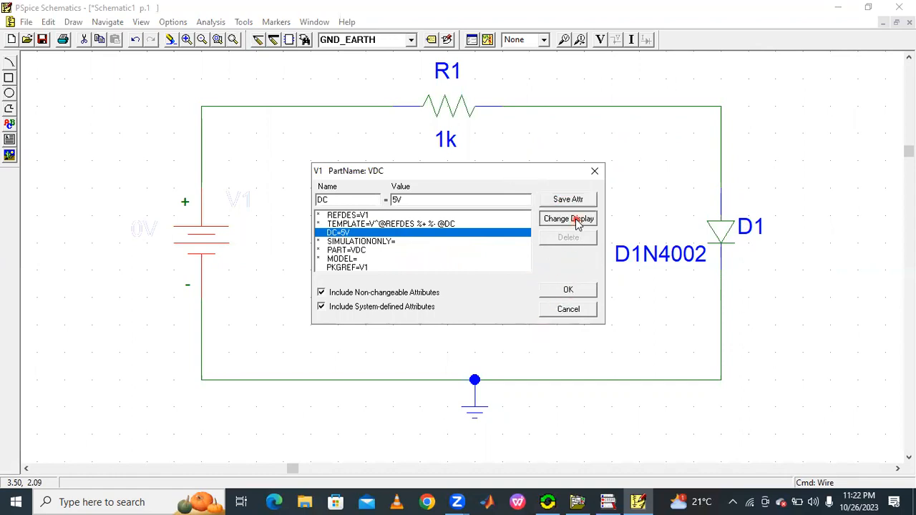
# Step: Make V1's DC attribute display both its name and value on the schematic, and accept the attribute changes
pyautogui.click(576, 221)
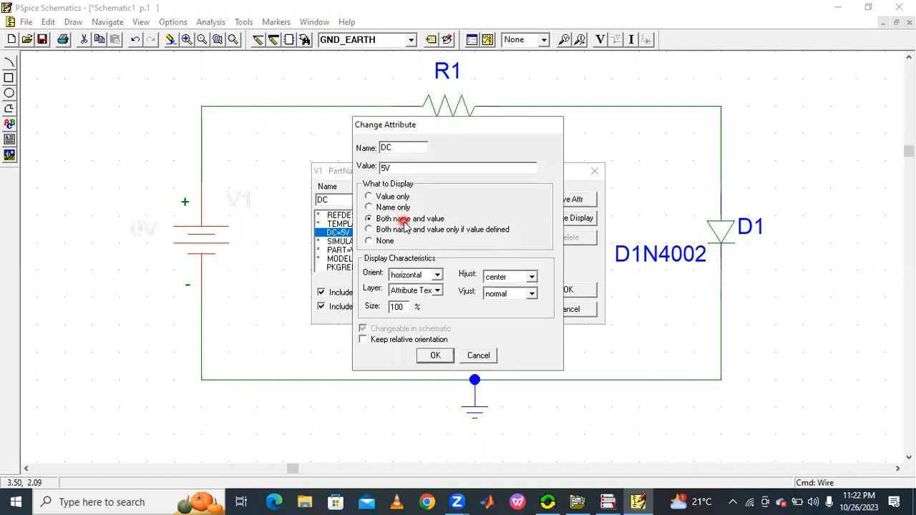
pyautogui.click(435, 356)
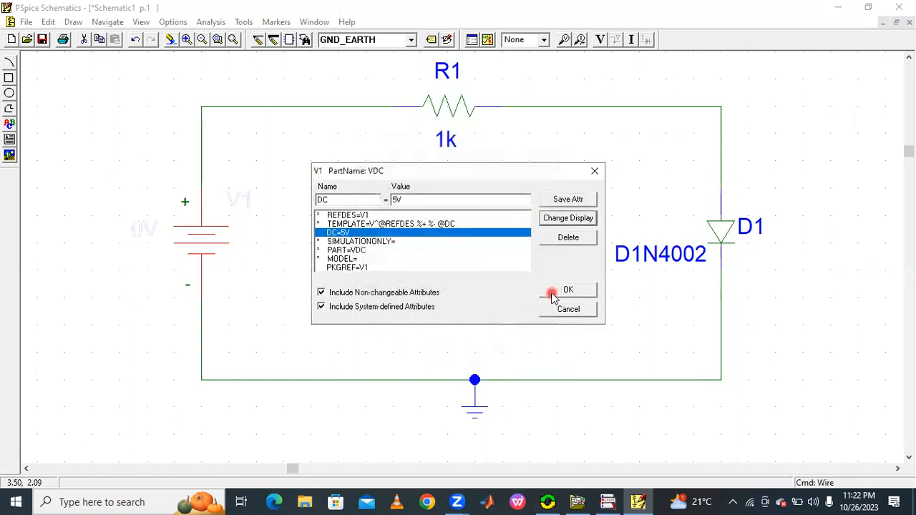
pyautogui.click(565, 290)
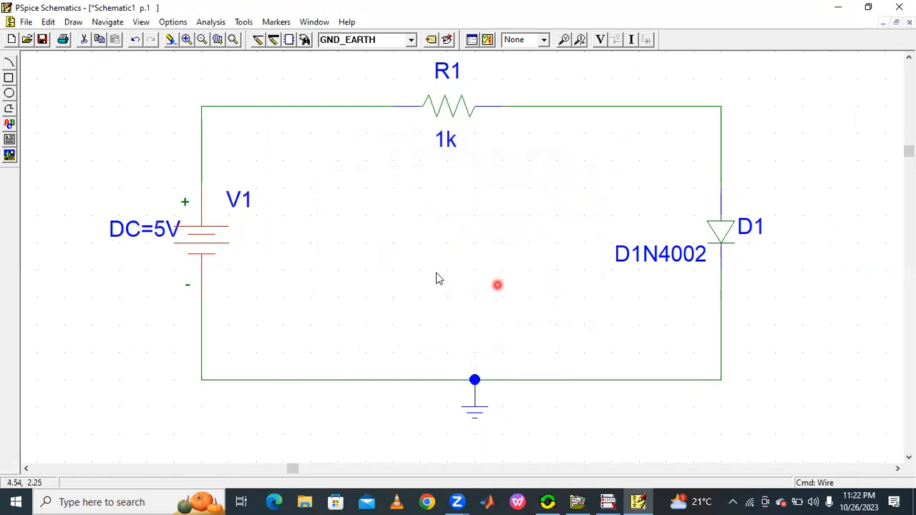
# Step: Move the DC=5V label away from the symbol of source V1, slightly down and outward
pyautogui.click(141, 229)
pyautogui.moveTo(141, 229); pyautogui.dragTo(114, 243)
pyautogui.click(266, 248)
pyautogui.click(277, 259)
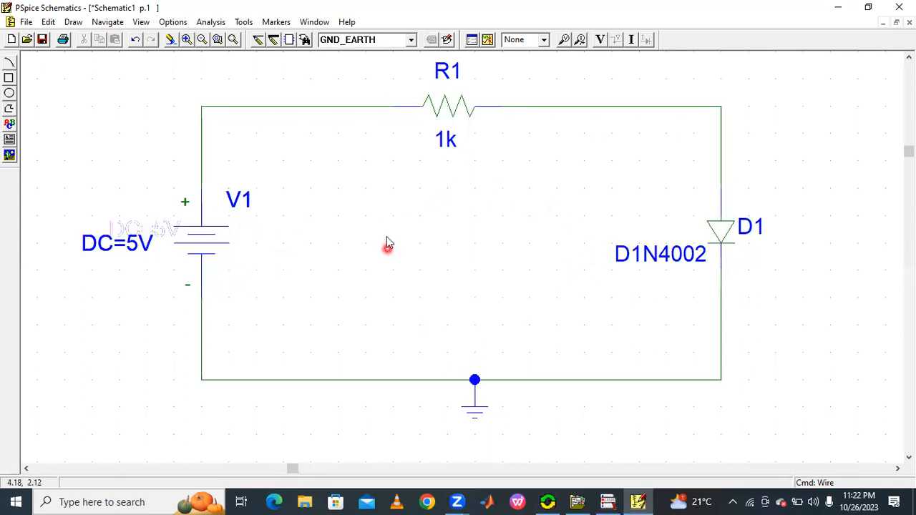
# Step: Enable a linear DC sweep of voltage source V1 from 0 to 5 with an increment of 0.5, and close the analysis setup
pyautogui.click(210, 22)
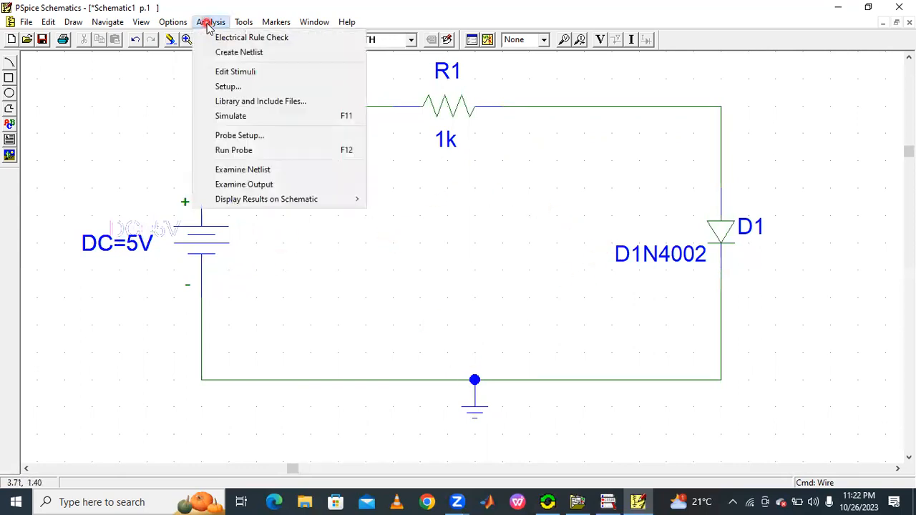
pyautogui.click(241, 92)
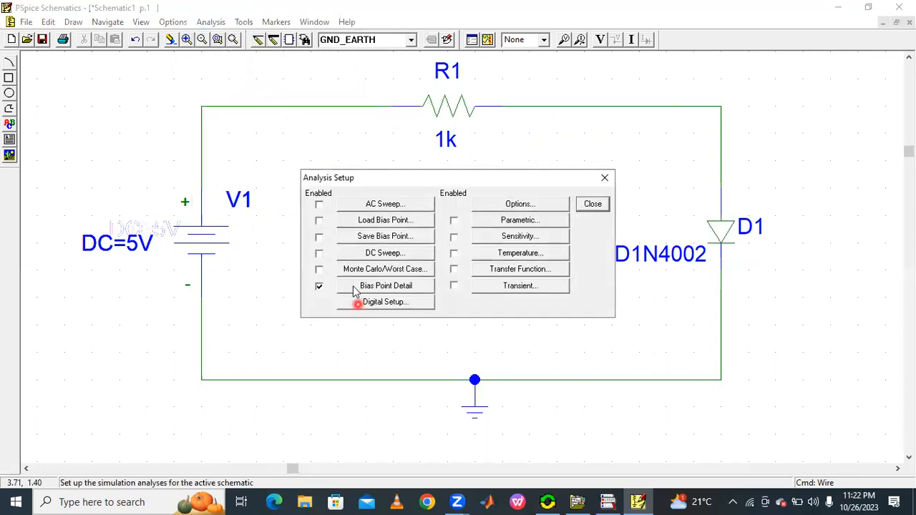
pyautogui.click(319, 255)
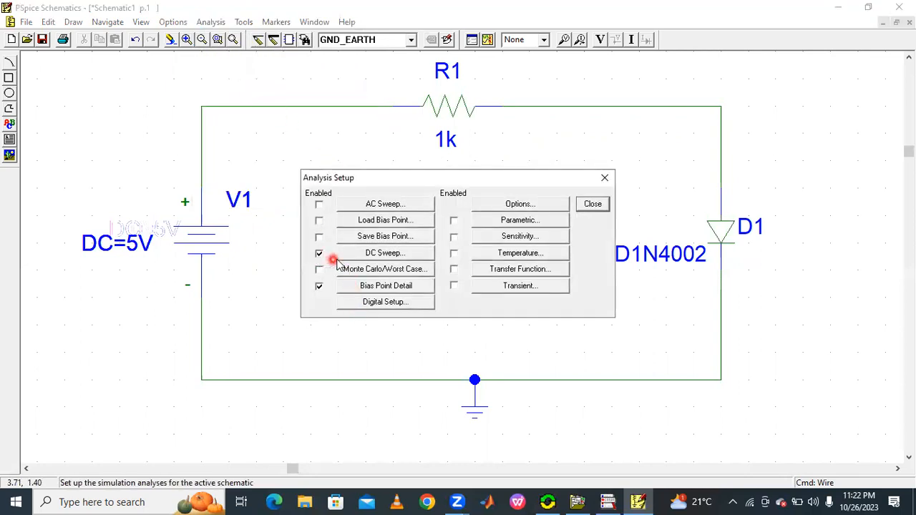
pyautogui.click(377, 255)
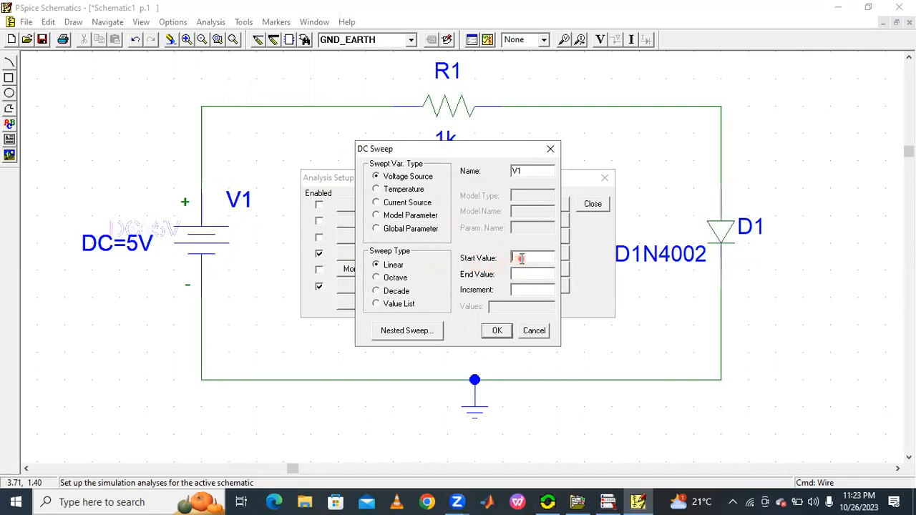
pyautogui.write('0')
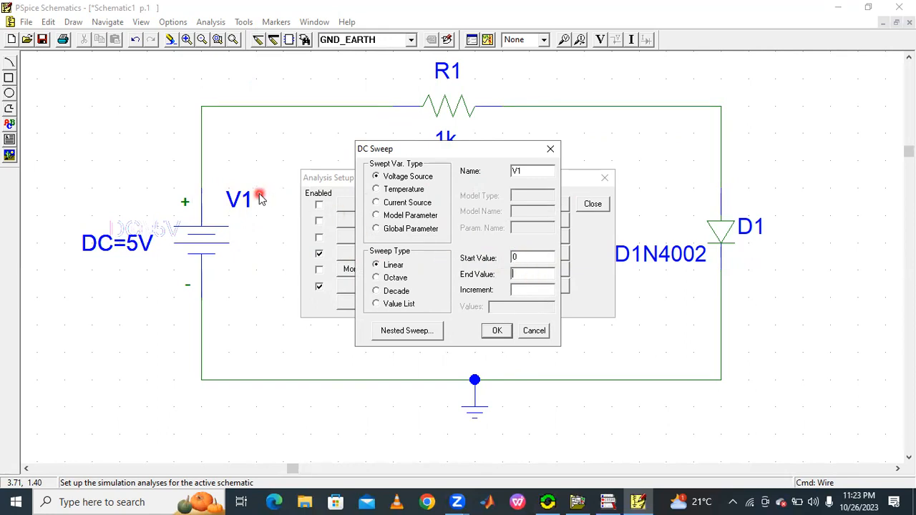
pyautogui.click(518, 276)
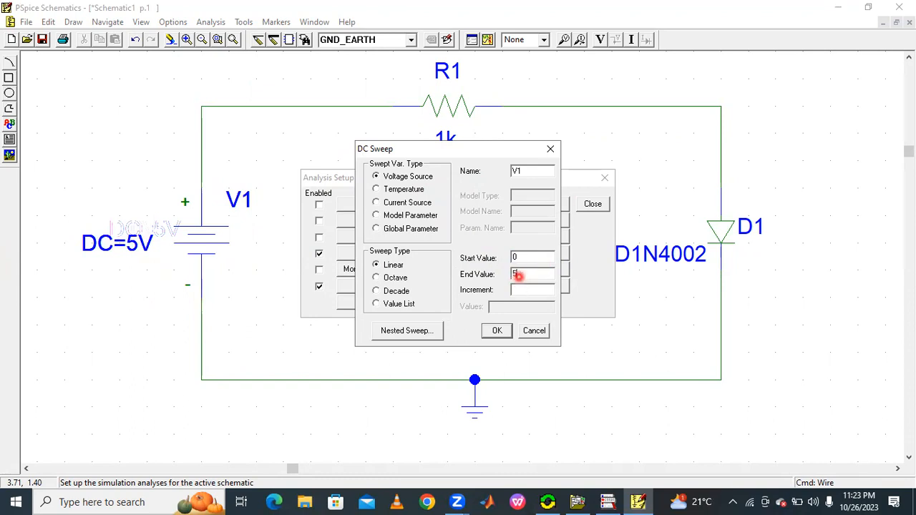
pyautogui.click(517, 294)
pyautogui.click(497, 330)
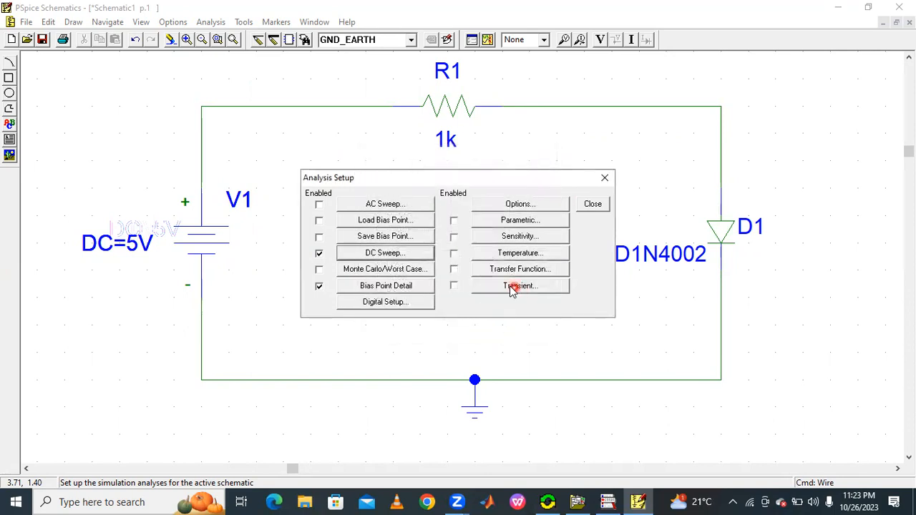
pyautogui.click(598, 205)
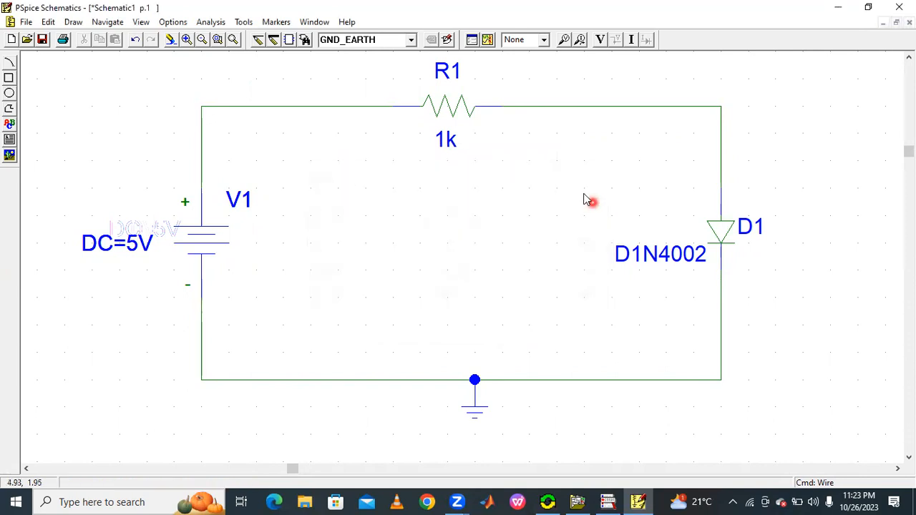
# Step: Save the schematic on the Desktop under the file name DIODE
pyautogui.click(43, 40)
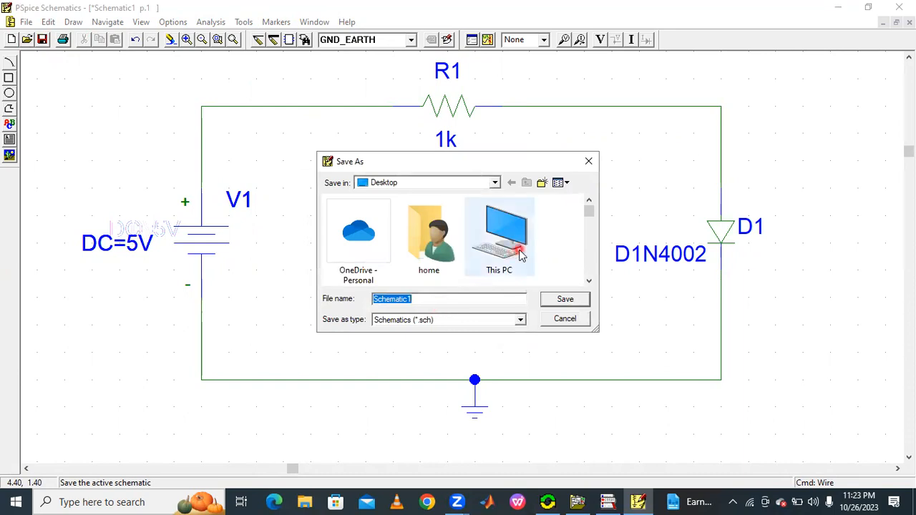
pyautogui.write('D')
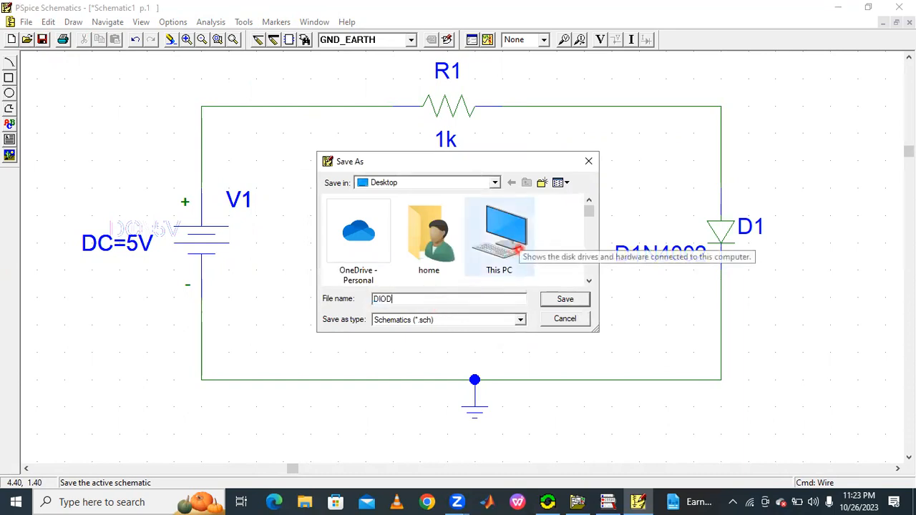
pyautogui.write('iODE')
pyautogui.click(565, 299)
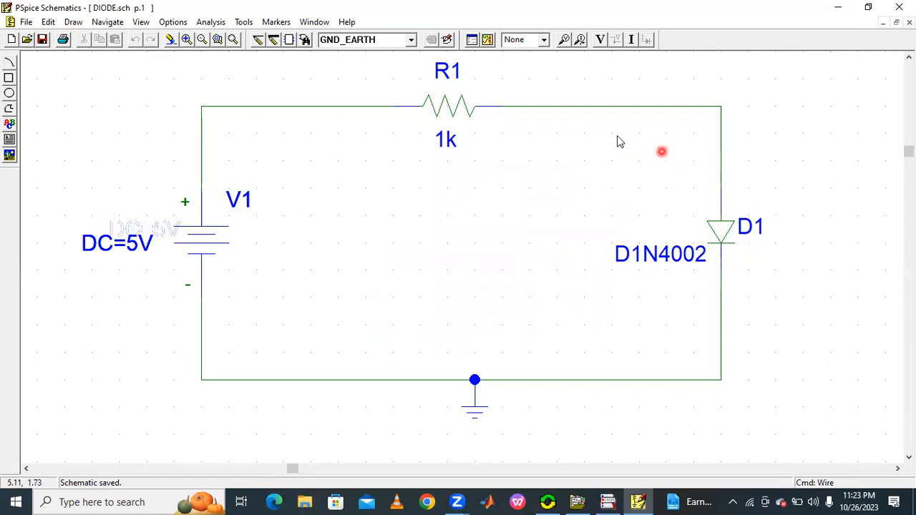
# Step: Place a voltage marker on the wire corner between resistor R1 and diode D1, and fit the circuit in view
pyautogui.click(488, 44)
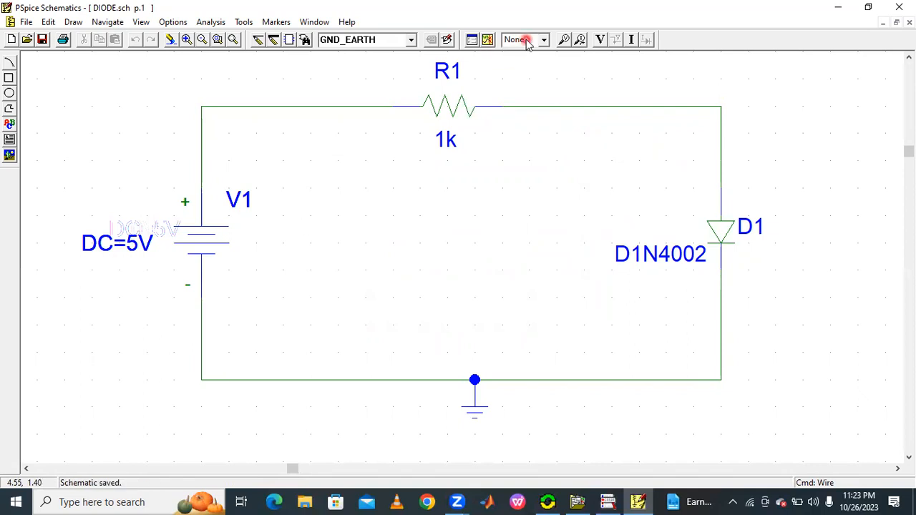
pyautogui.click(563, 43)
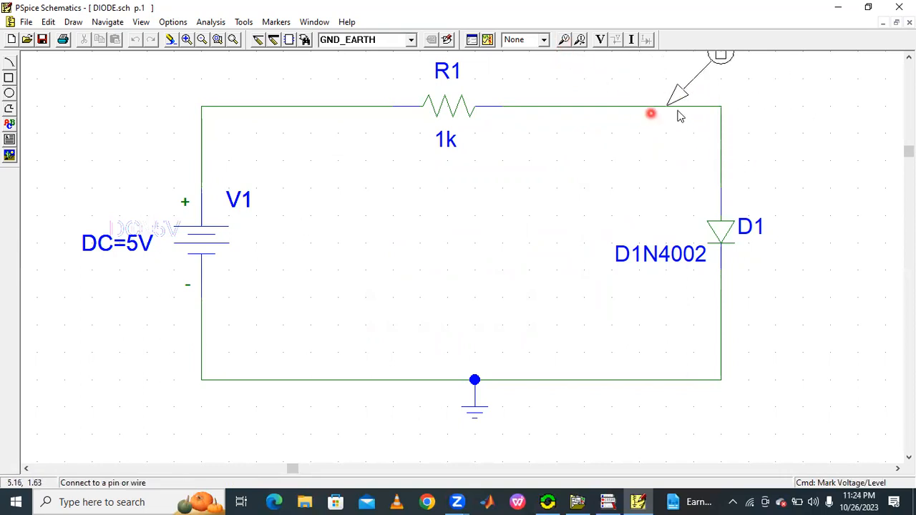
pyautogui.click(710, 119)
pyautogui.rightClick(623, 94)
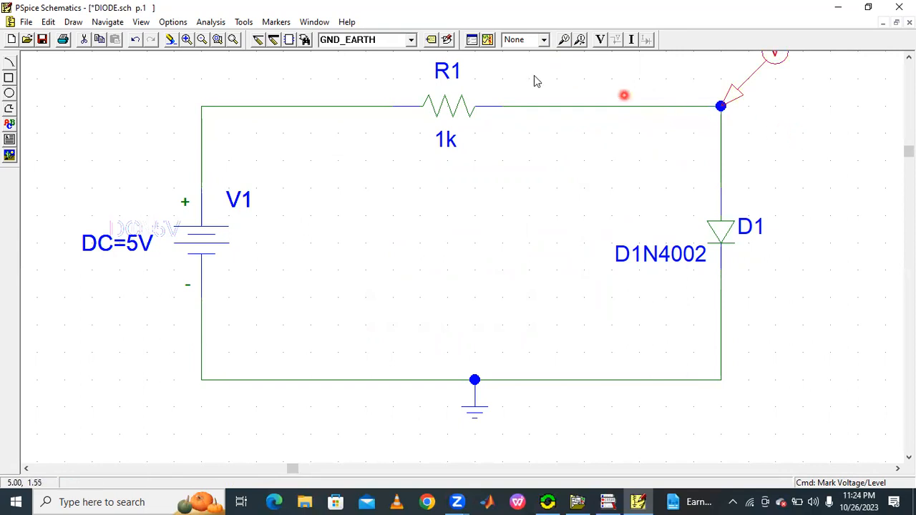
pyautogui.click(234, 43)
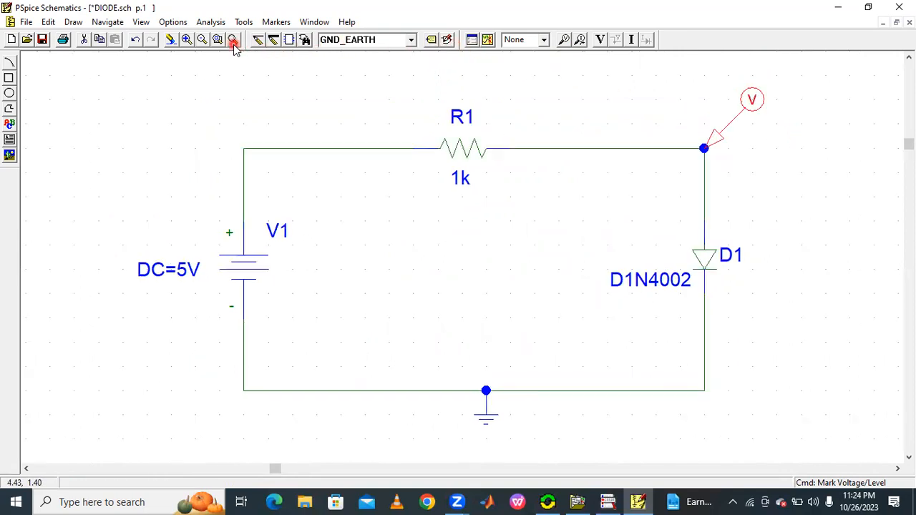
pyautogui.click(564, 41)
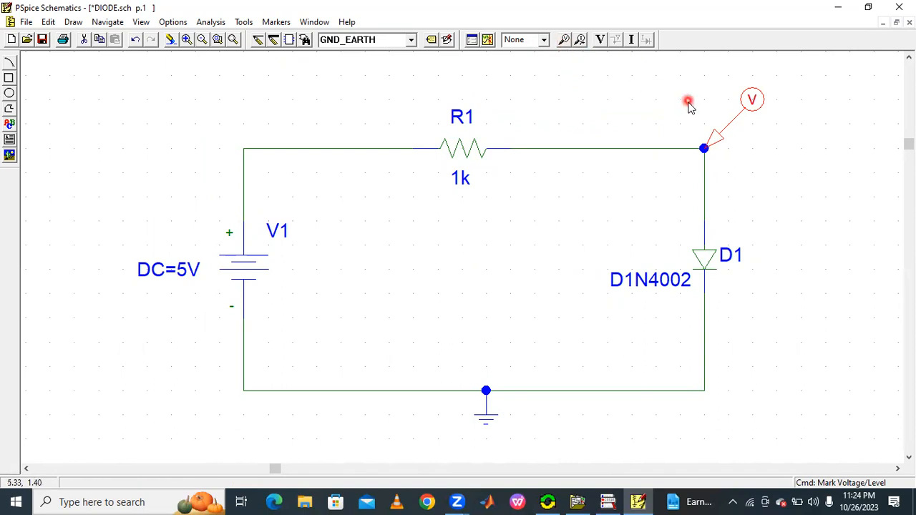
pyautogui.click(704, 151)
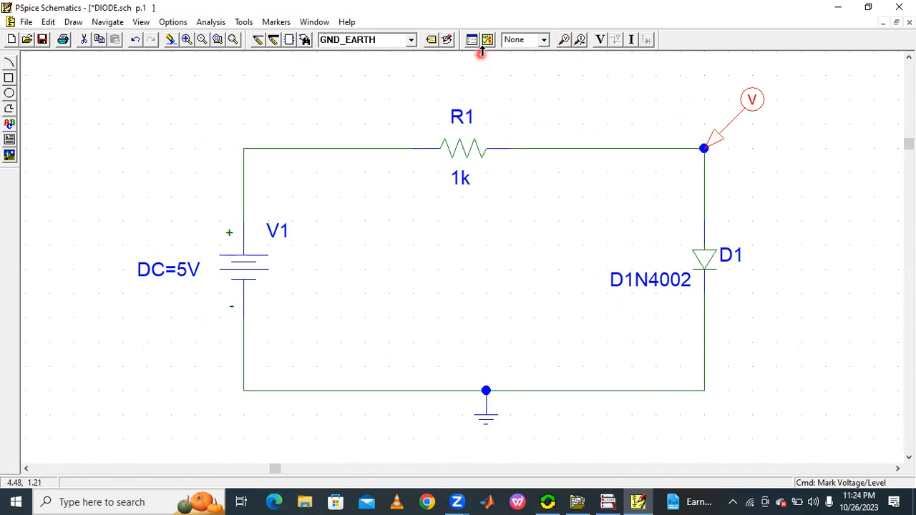
# Step: Simulate the circuit and switch to PSpice A/D to view the resulting voltage plot
pyautogui.click(487, 40)
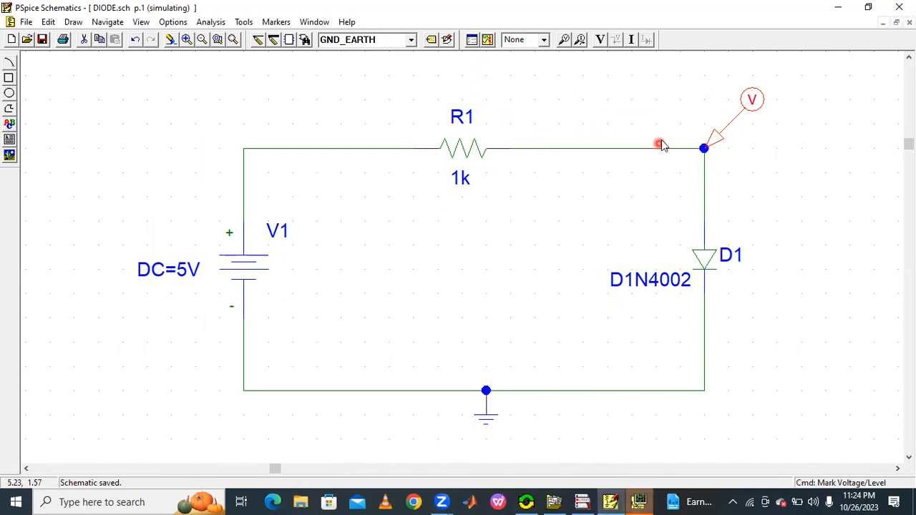
pyautogui.click(640, 501)
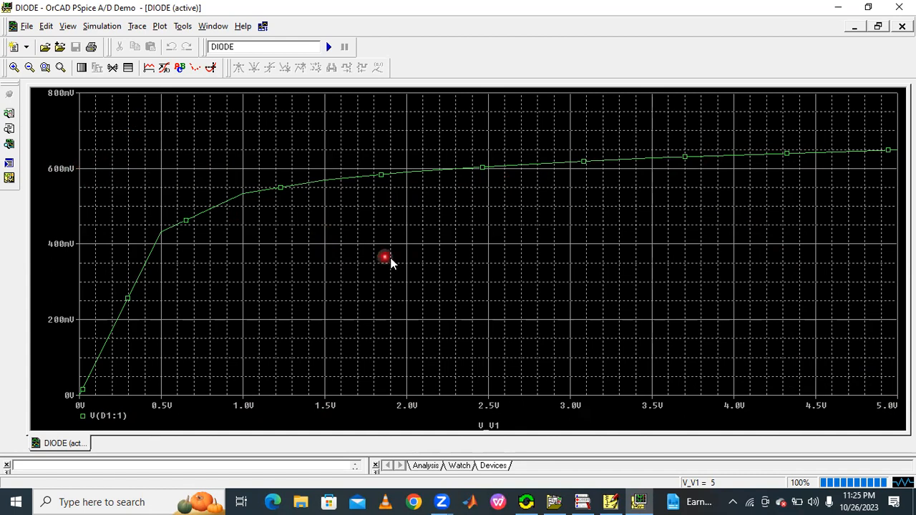
# Step: Thicken the V(D1:1) trace by choosing the fifth line width in its trace properties
pyautogui.rightClick(293, 189)
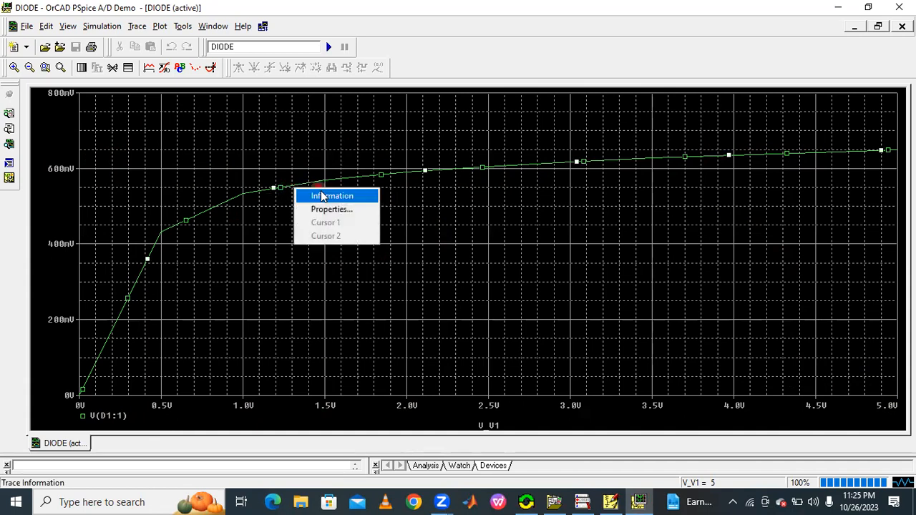
pyautogui.click(327, 211)
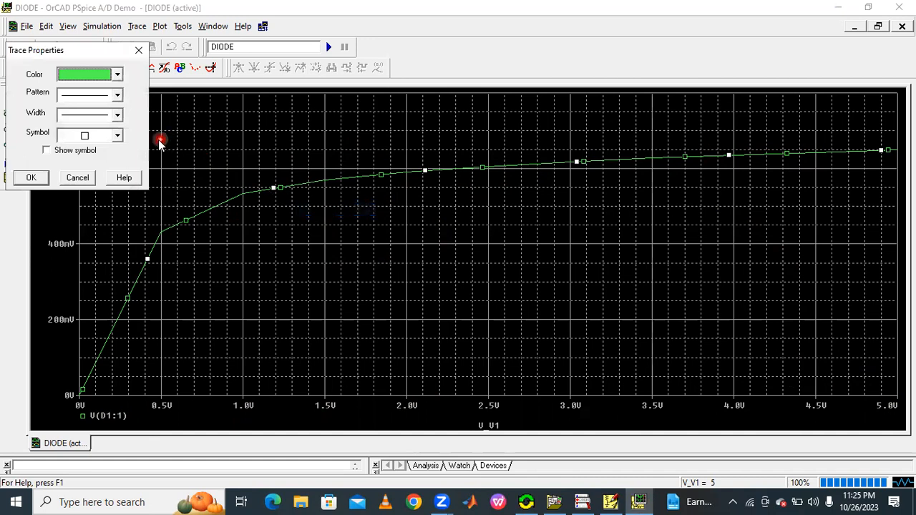
pyautogui.click(109, 102)
pyautogui.click(107, 99)
pyautogui.click(112, 117)
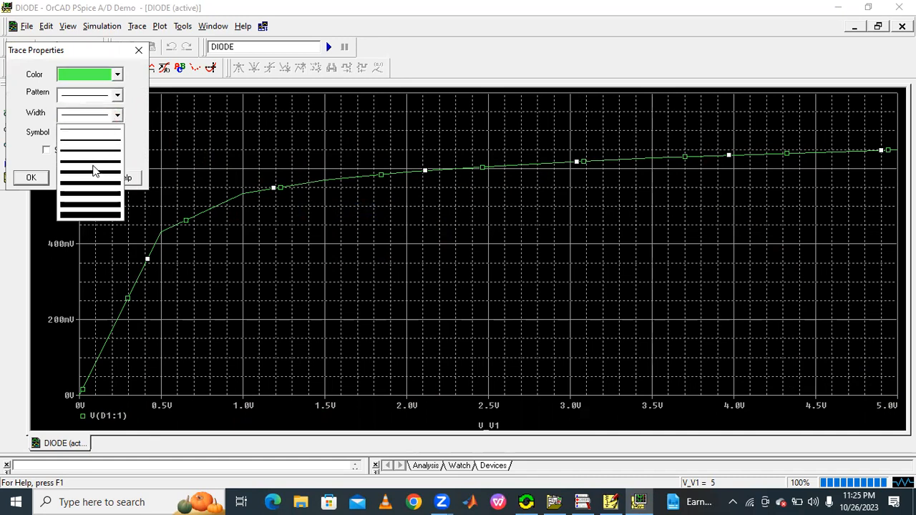
pyautogui.click(94, 176)
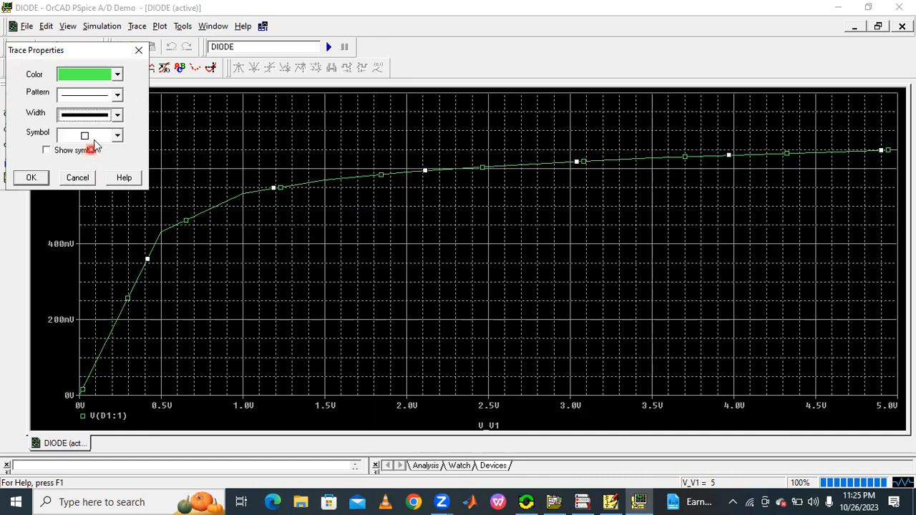
pyautogui.click(31, 177)
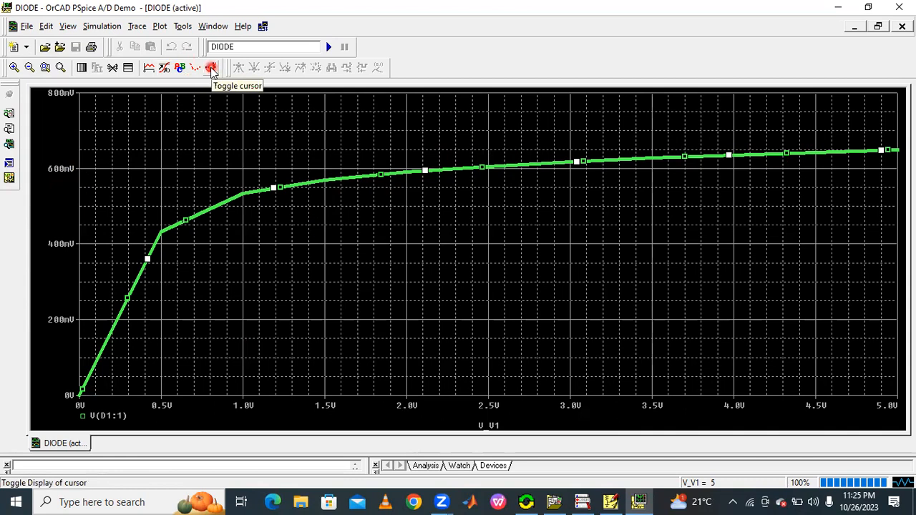
# Step: Read the diode voltage with the probe cursor at sweep voltages of about 4.1 V and 4.8 V, and close the plot program
pyautogui.click(211, 68)
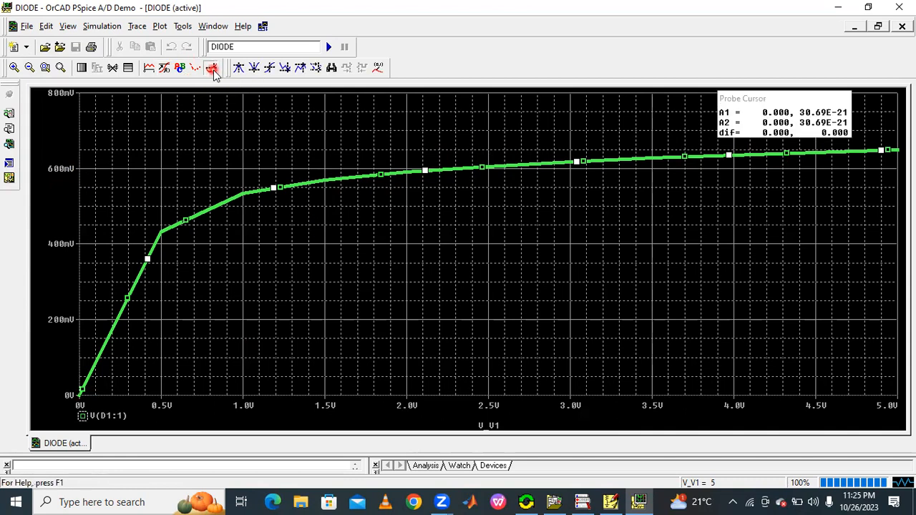
pyautogui.click(748, 158)
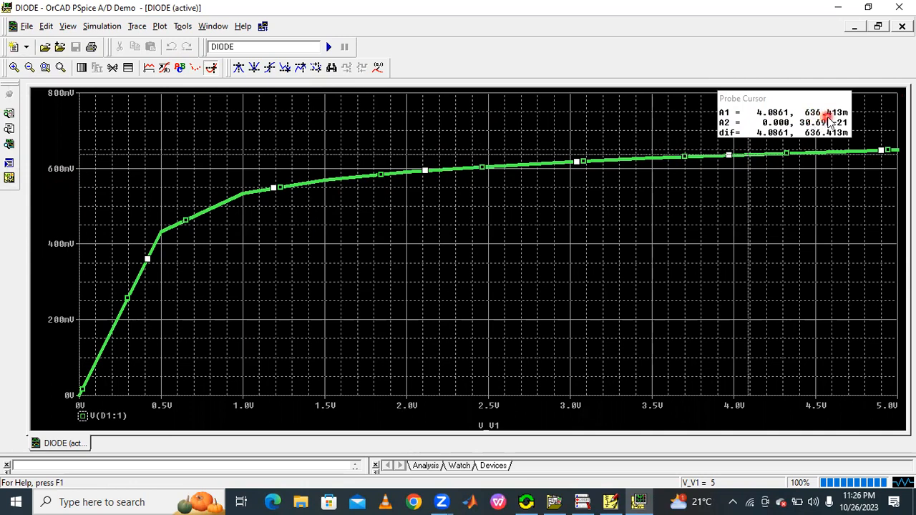
pyautogui.click(868, 152)
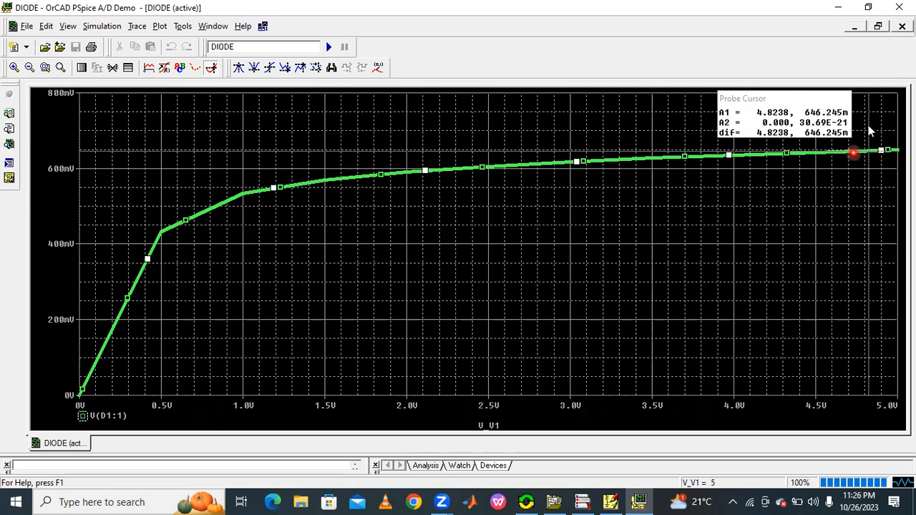
pyautogui.click(899, 7)
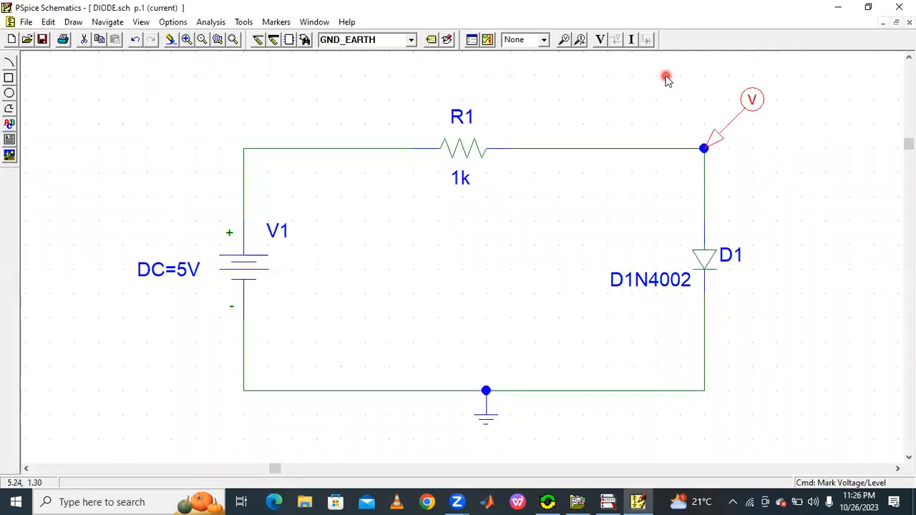
# Step: Set the end value of V1's DC sweep to 10 and close the analysis setup
pyautogui.click(211, 21)
pyautogui.click(238, 88)
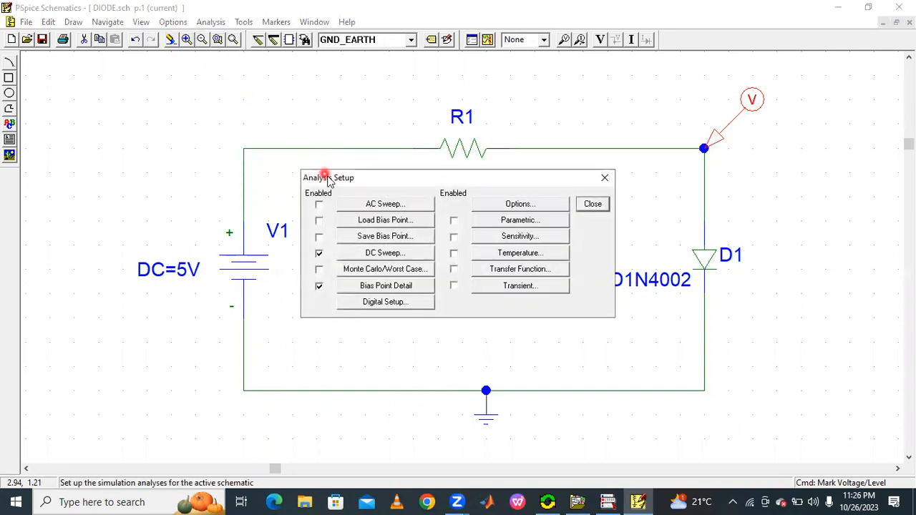
pyautogui.click(376, 255)
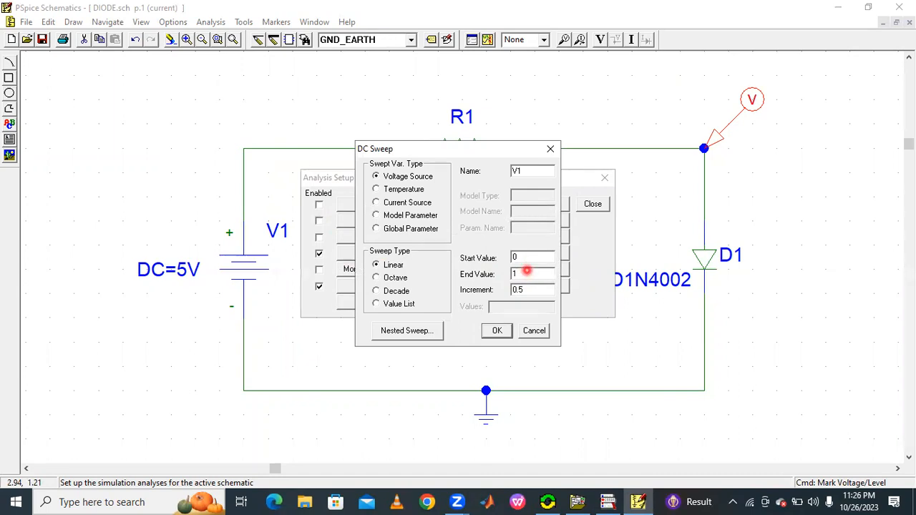
pyautogui.write('10')
pyautogui.click(497, 330)
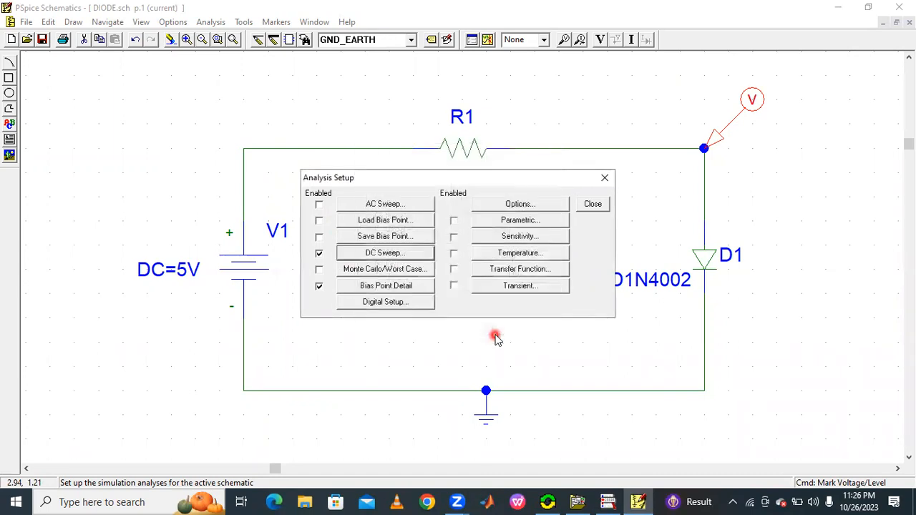
pyautogui.click(593, 205)
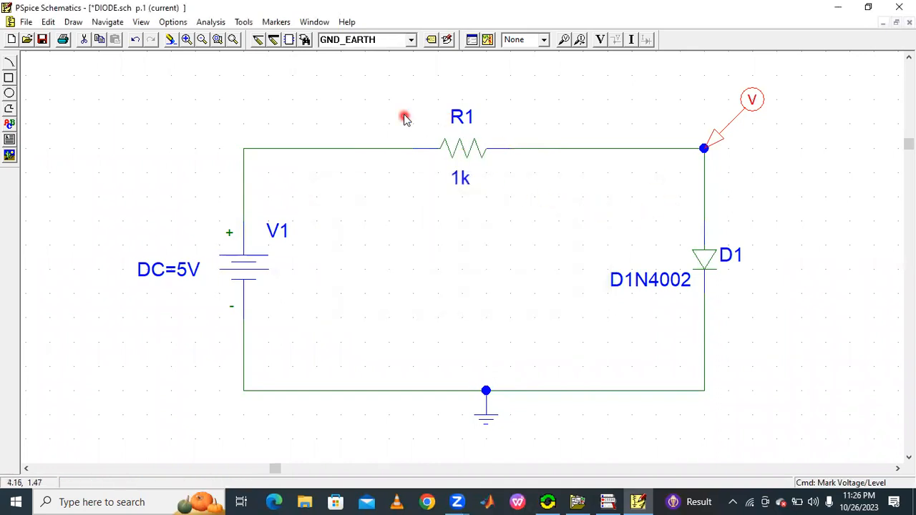
# Step: Rerun the simulation with the extended sweep and switch to PSpice A/D to view the new plot
pyautogui.click(487, 40)
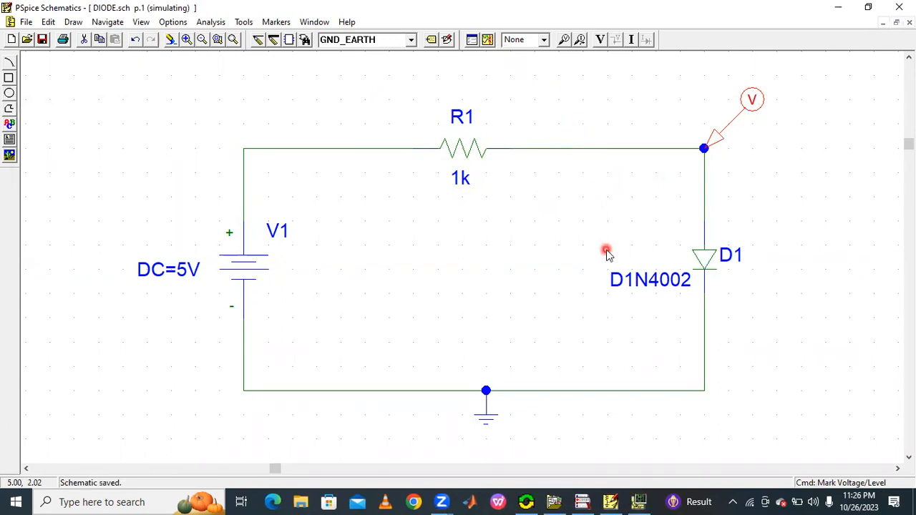
pyautogui.click(639, 501)
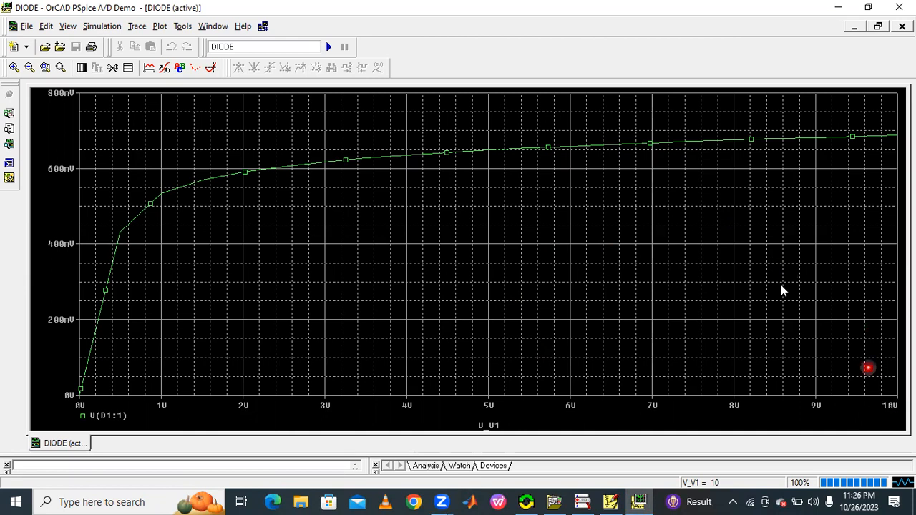
pyautogui.click(210, 71)
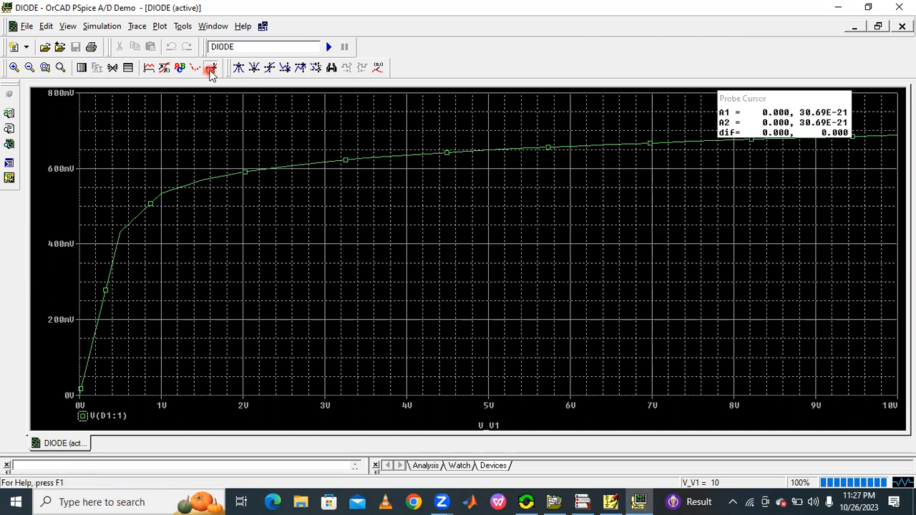
pyautogui.rightClick(299, 167)
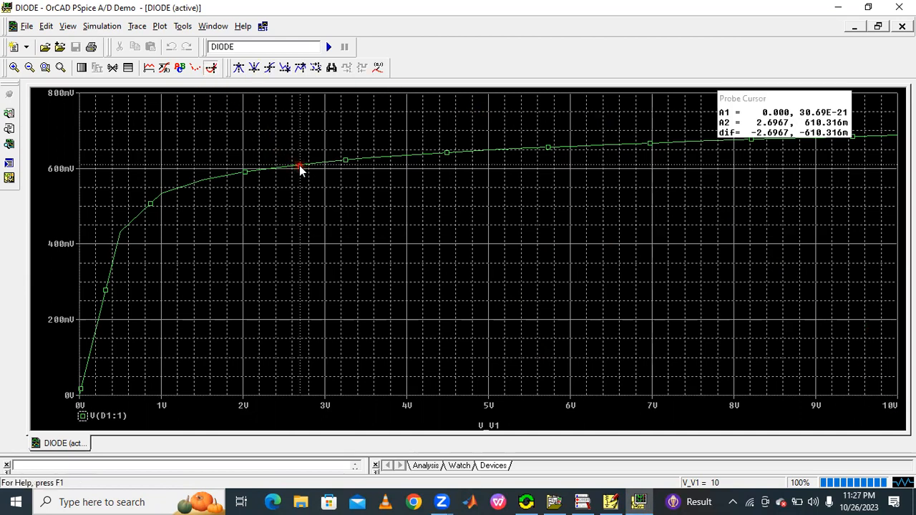
pyautogui.click(211, 68)
# Step: Thicken the V(D1:1) trace in the extended sweep plot by choosing the third line width in its trace properties
pyautogui.rightClick(369, 158)
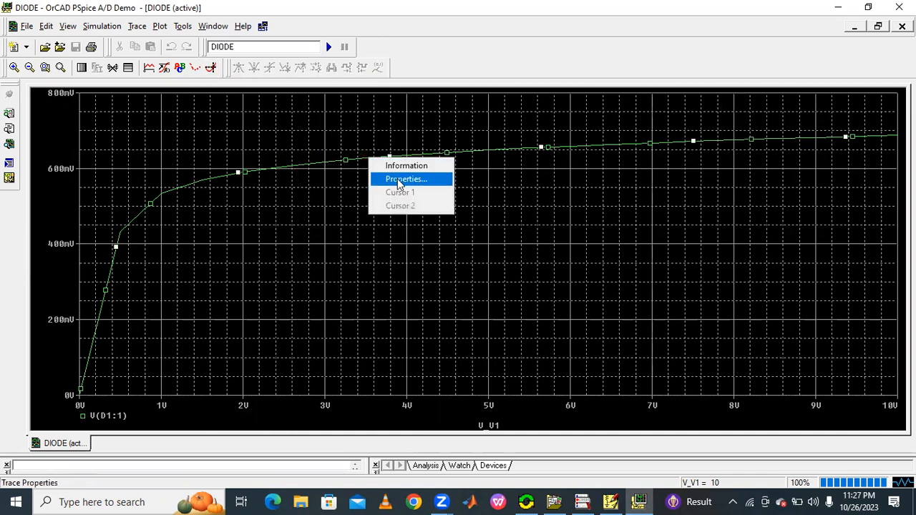
pyautogui.click(398, 179)
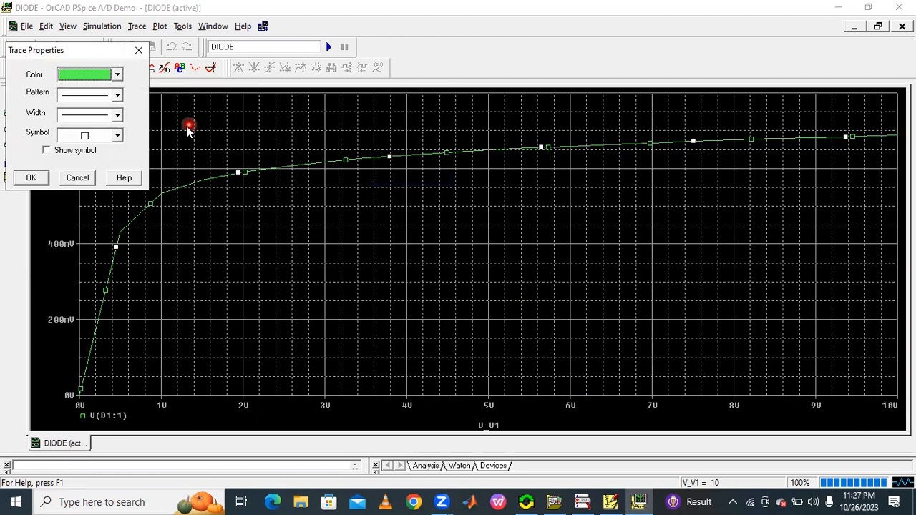
pyautogui.click(111, 120)
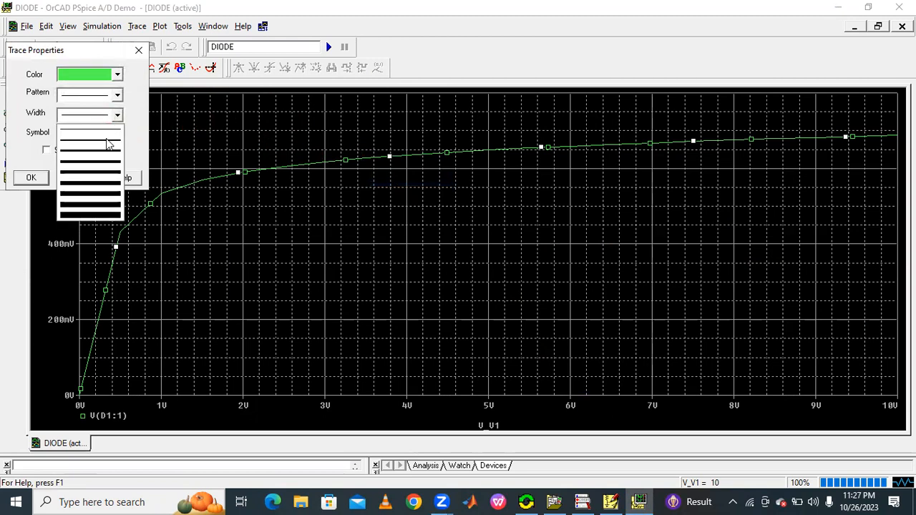
pyautogui.click(111, 155)
pyautogui.click(30, 177)
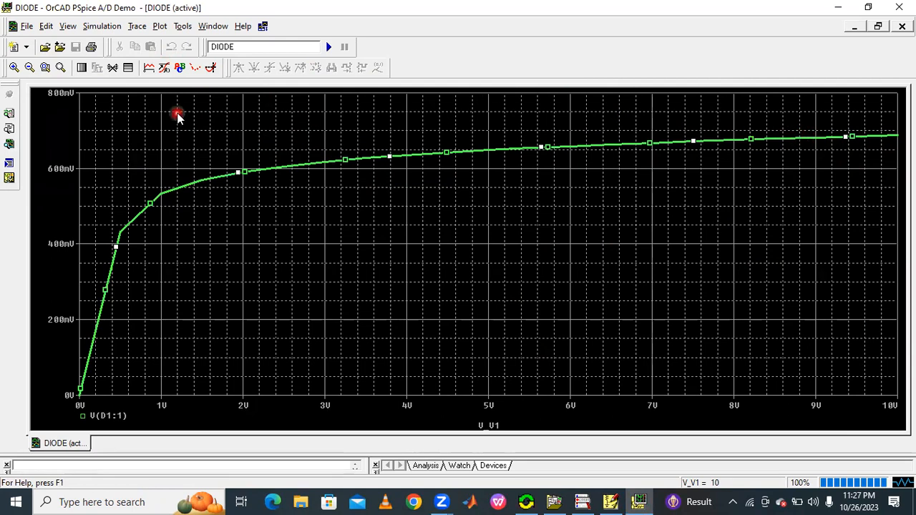
# Step: Read the diode voltage with the probe cursor at a sweep voltage of about 9.7 V, and close the plot program
pyautogui.click(208, 70)
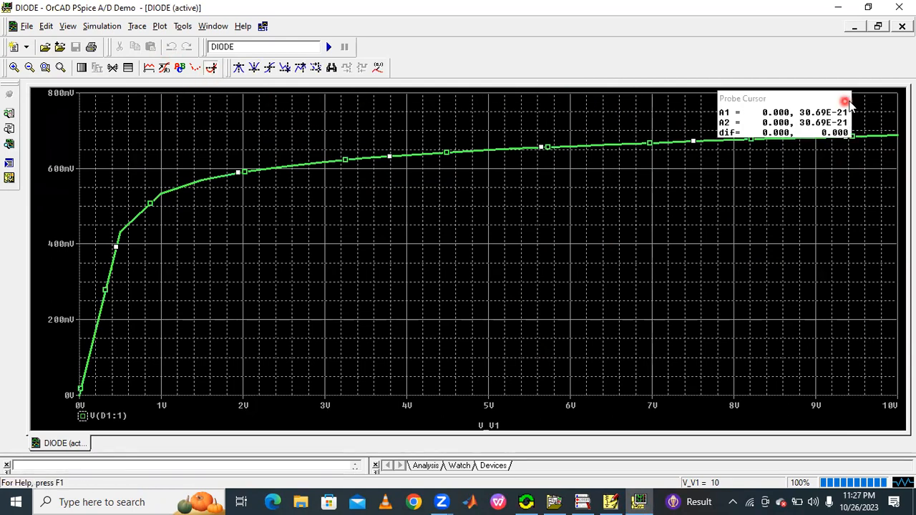
pyautogui.click(869, 136)
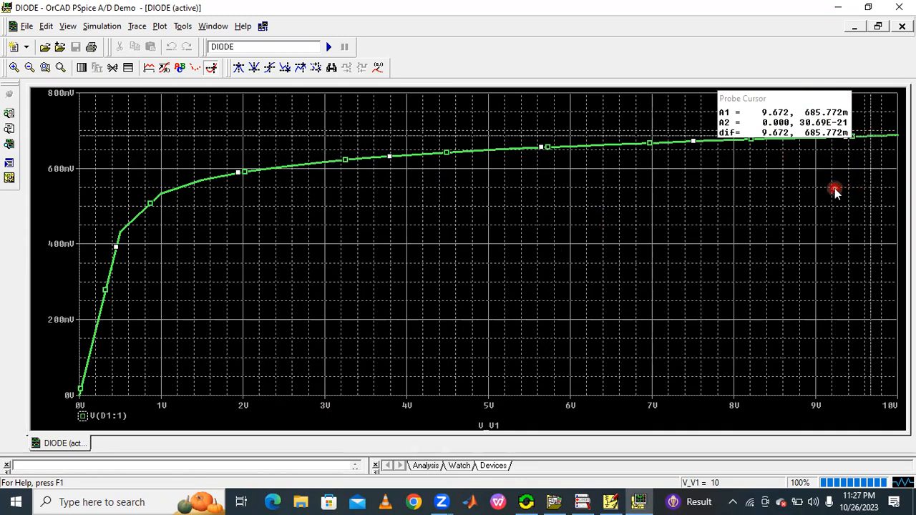
pyautogui.click(899, 7)
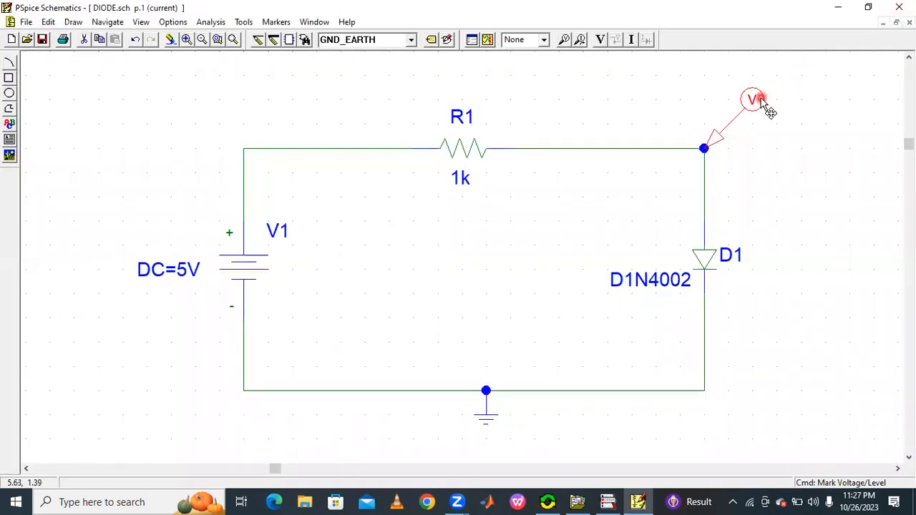
# Step: Replace the voltage marker with a current marker on the upper pin of diode D1
pyautogui.press('Delete')
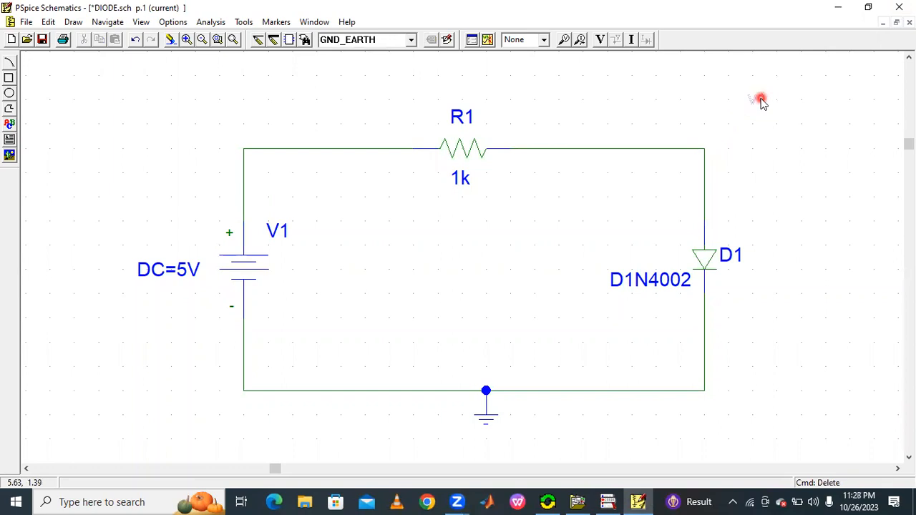
pyautogui.click(580, 42)
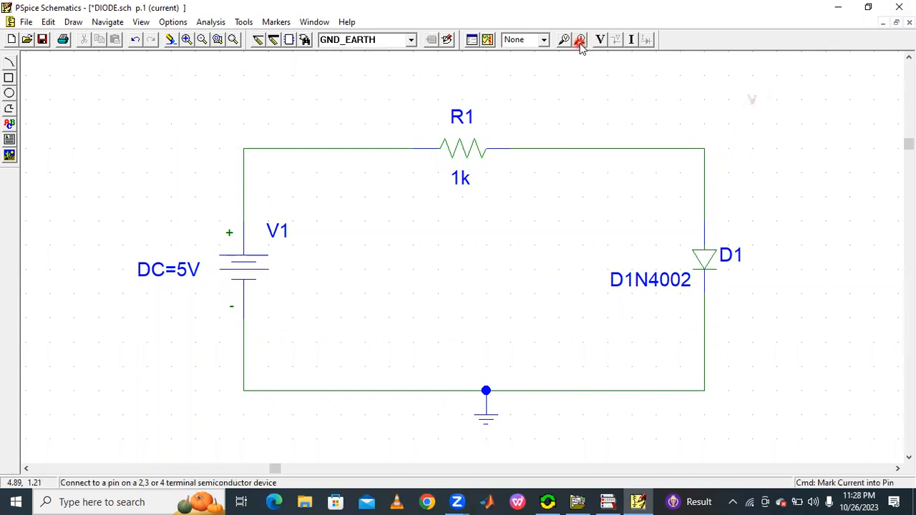
pyautogui.click(716, 218)
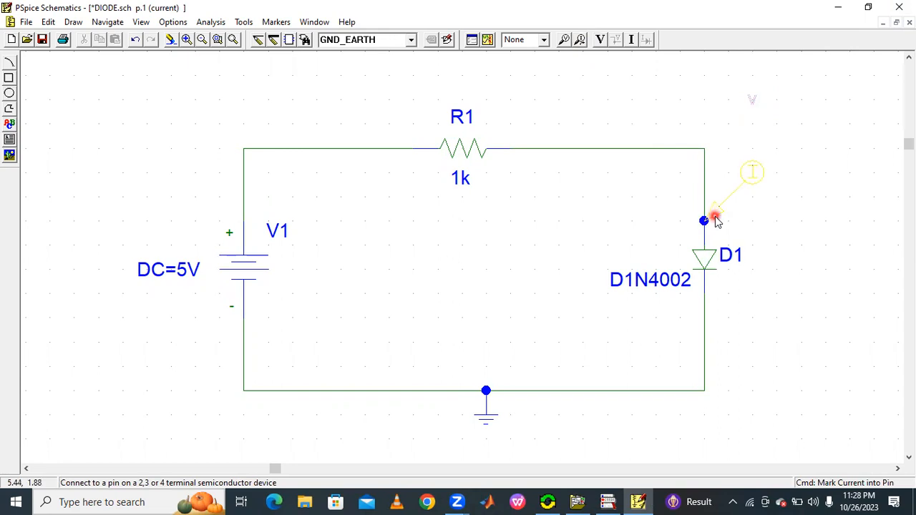
pyautogui.click(805, 173)
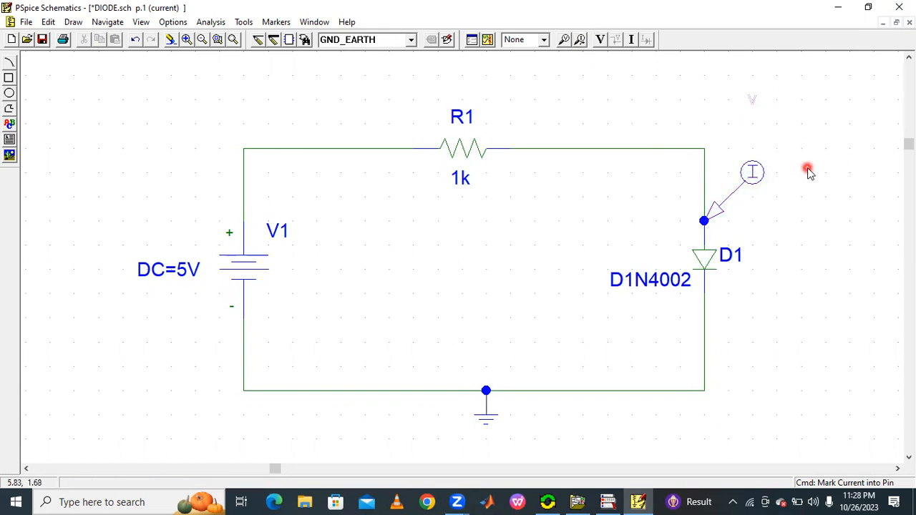
# Step: Try a second current marker on the wire between R1 and D1 and on R1's diode-side pin, and delete it
pyautogui.click(579, 41)
pyautogui.click(635, 139)
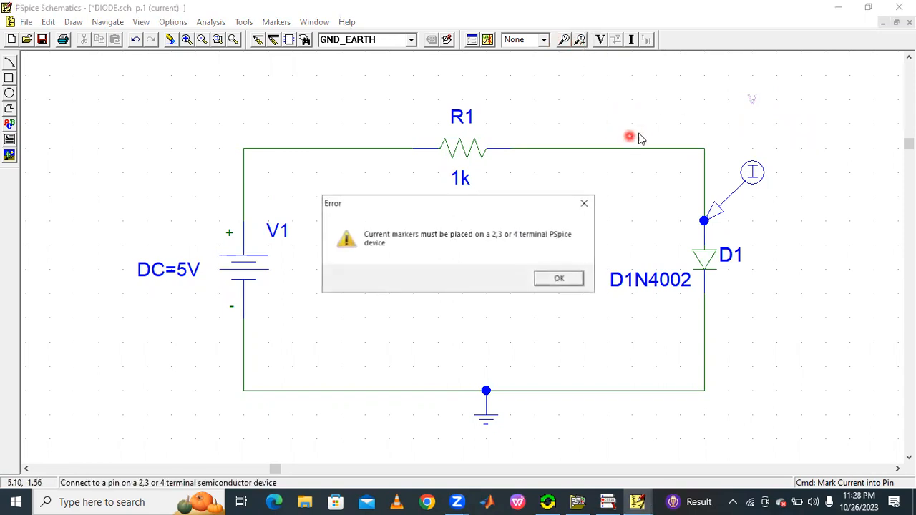
pyautogui.click(585, 203)
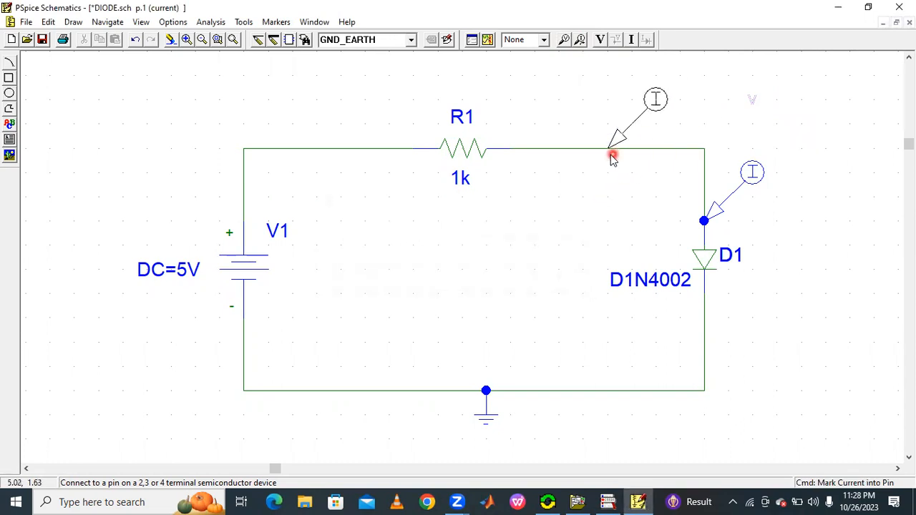
pyautogui.click(519, 159)
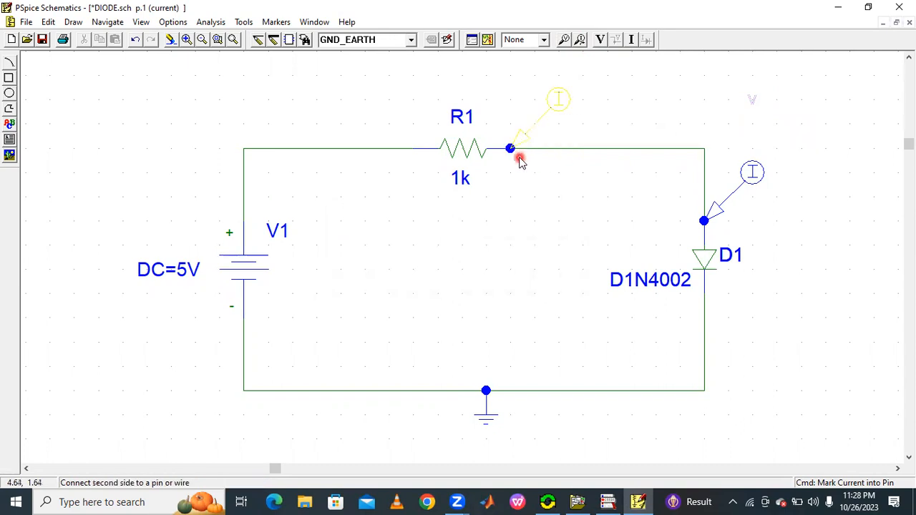
pyautogui.rightClick(547, 179)
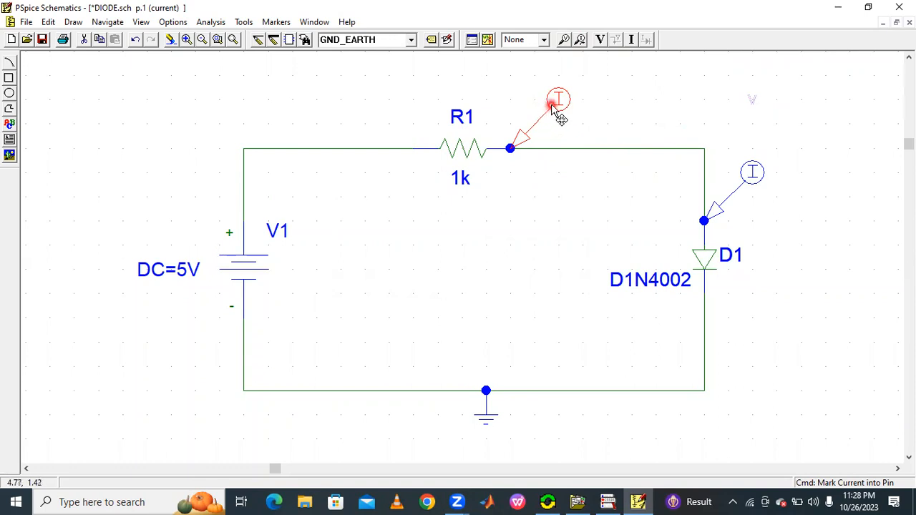
pyautogui.press('Delete')
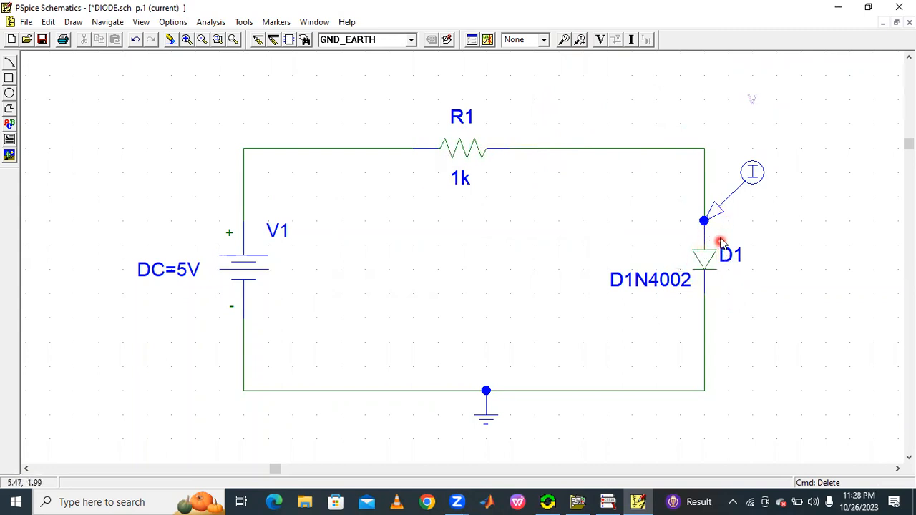
# Step: Run the simulation for the diode current and thicken the I(D1) trace with the fourth line width in its trace properties
pyautogui.click(488, 39)
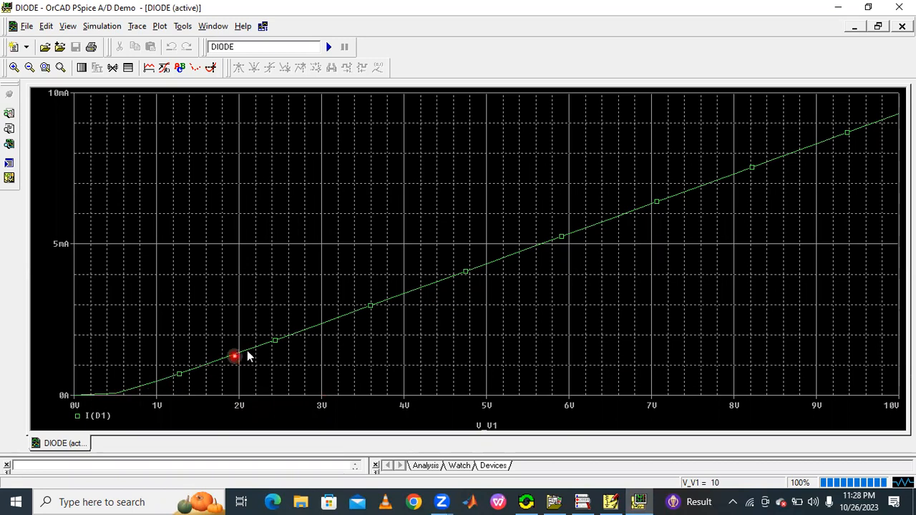
pyautogui.rightClick(319, 329)
pyautogui.click(352, 347)
pyautogui.click(70, 114)
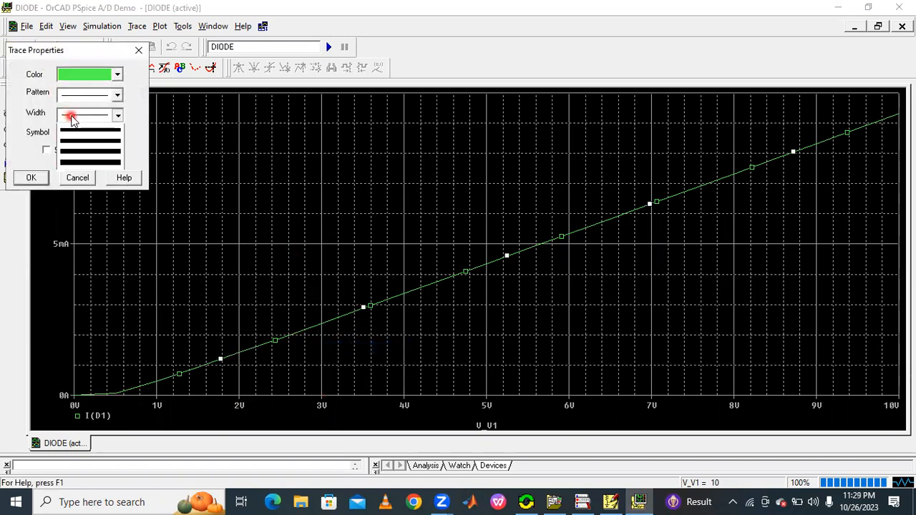
pyautogui.click(78, 163)
pyautogui.click(31, 178)
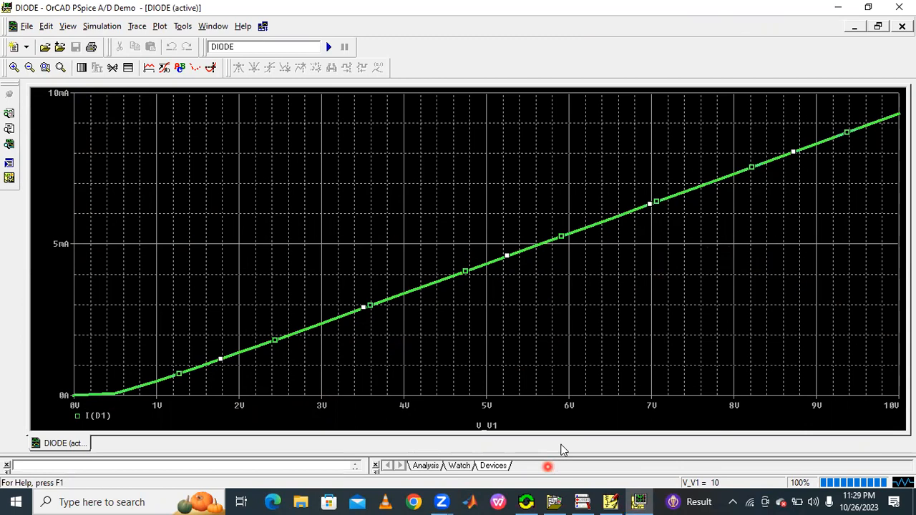
pyautogui.click(681, 499)
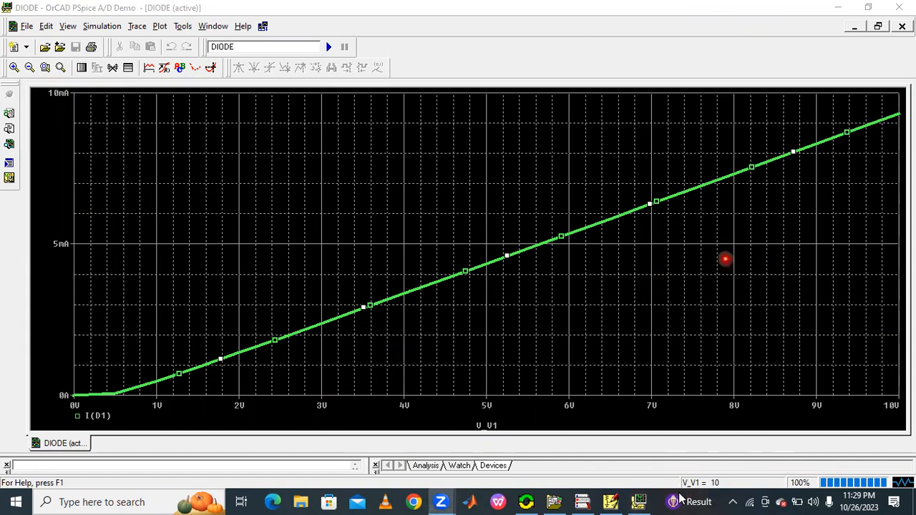